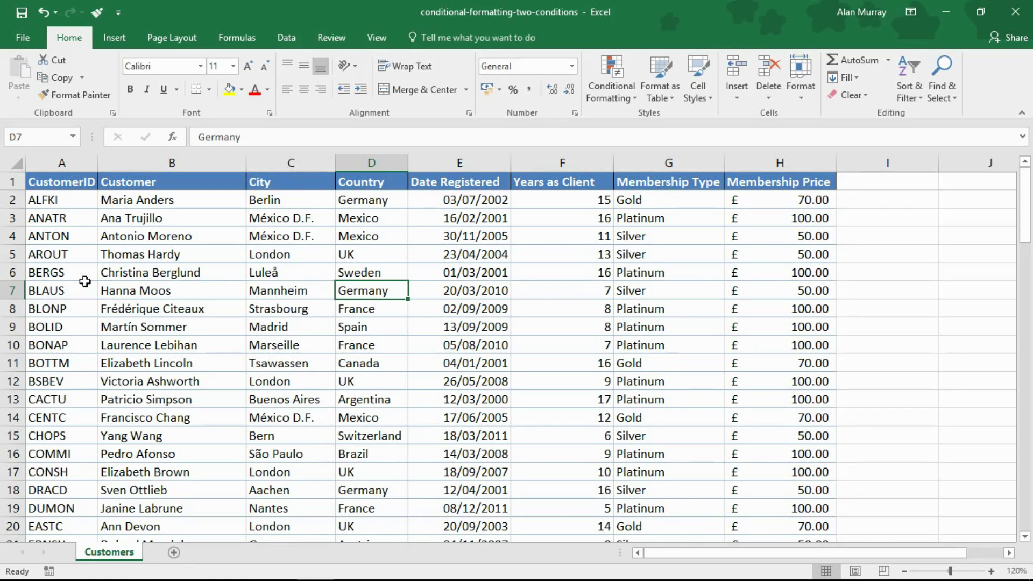
- Highlight example rows 6 and 10 and the Years as Client and Membership Type columns
{"action": "left_click_drag", "start_coordinate": [81, 278], "coordinate": [801, 278]}
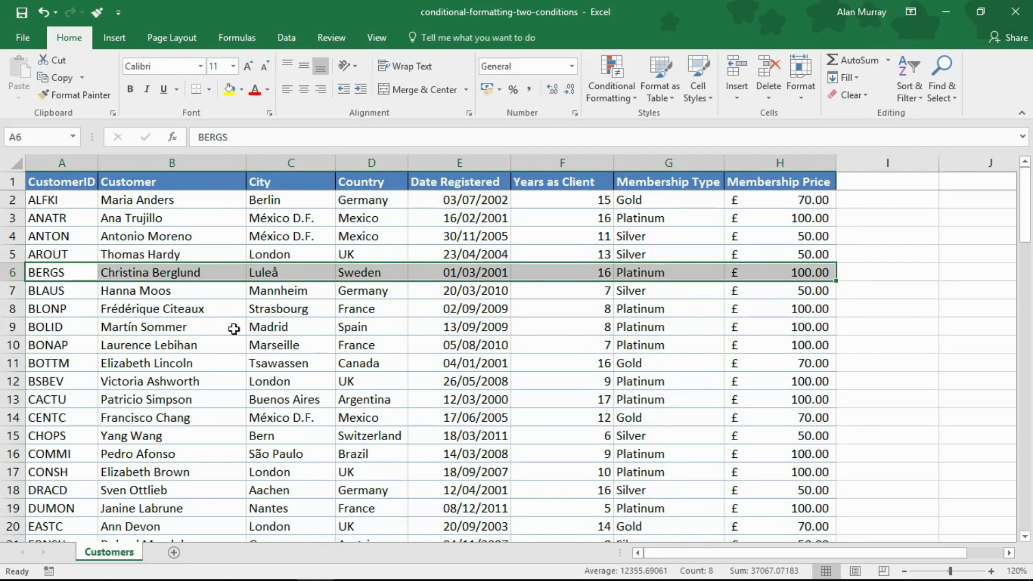
{"action": "left_click_drag", "start_coordinate": [92, 345], "coordinate": [760, 346]}
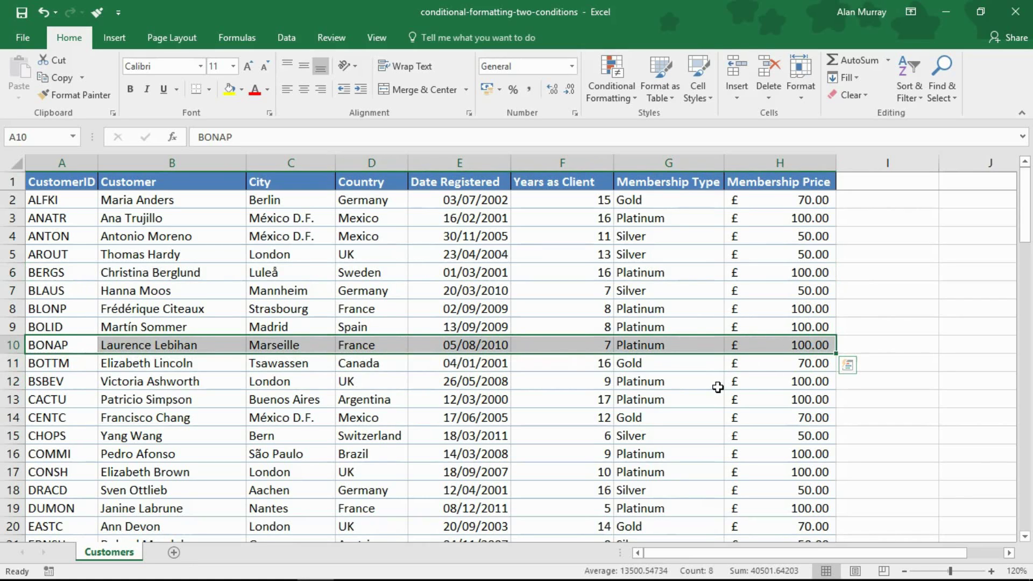
{"action": "left_click_drag", "start_coordinate": [670, 203], "coordinate": [689, 431]}
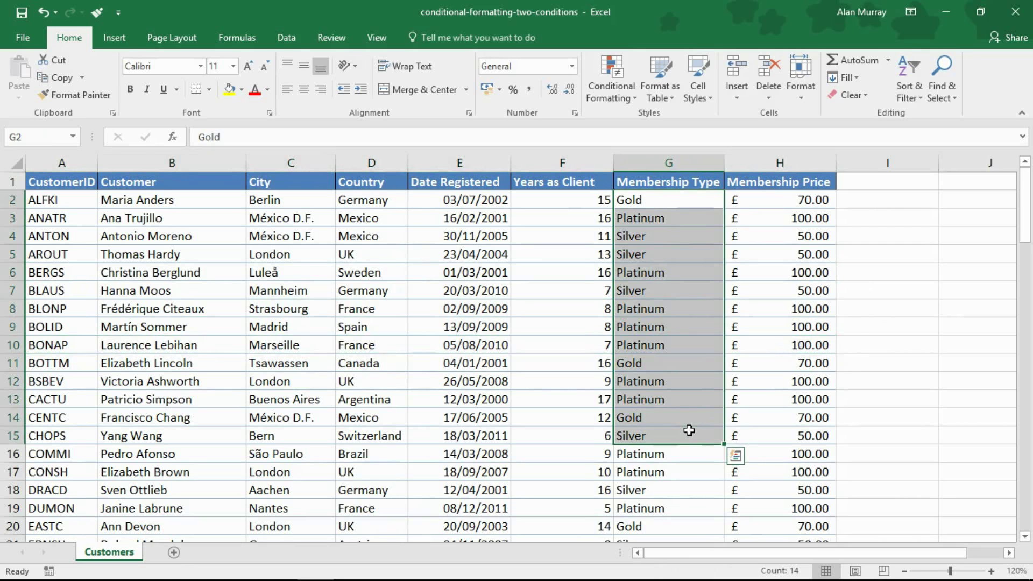
{"action": "left_click_drag", "start_coordinate": [587, 202], "coordinate": [587, 436]}
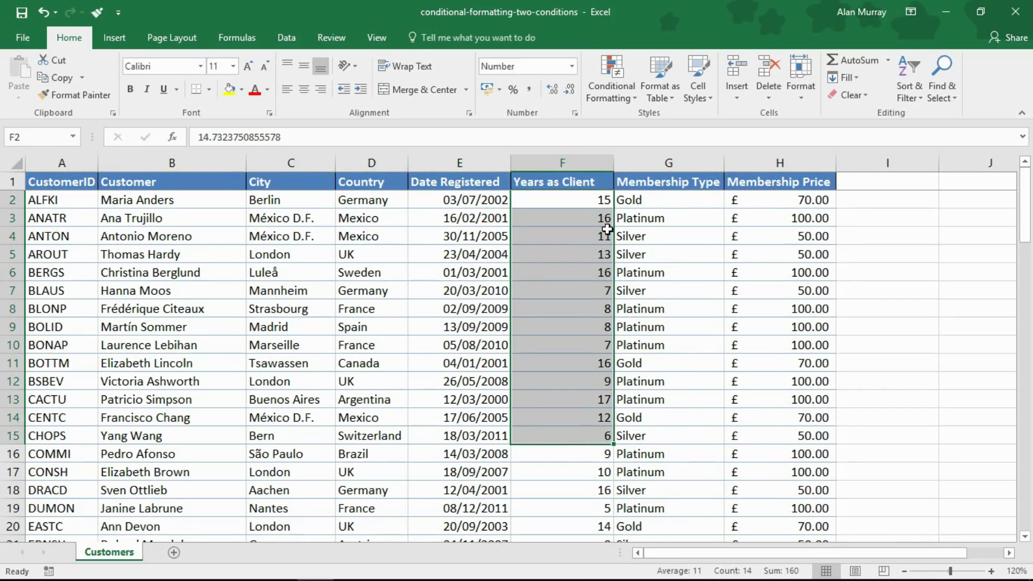
{"action": "left_click", "coordinate": [586, 161]}
{"action": "left_click", "coordinate": [669, 161]}
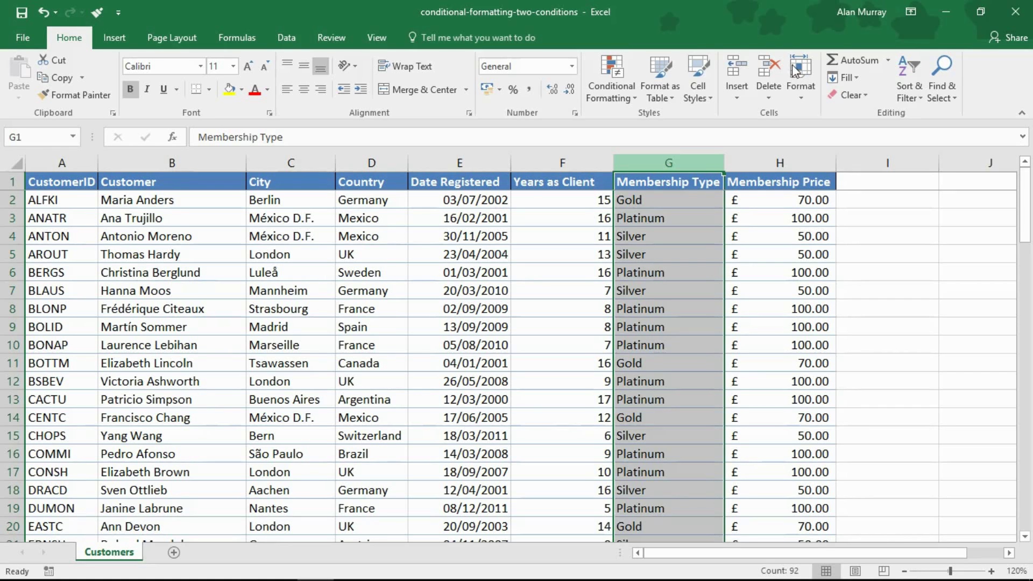
- Scroll right to empty column I, select cell I2 and zoom the sheet to 140%
{"action": "left_click", "coordinate": [1009, 553]}
{"action": "left_click", "coordinate": [1010, 553]}
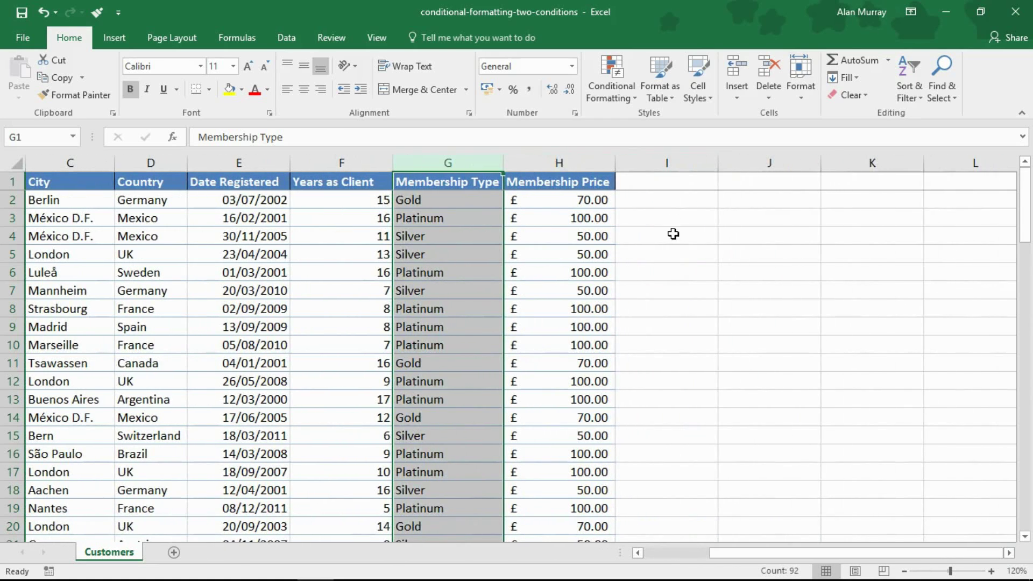
{"action": "left_click", "coordinate": [677, 202]}
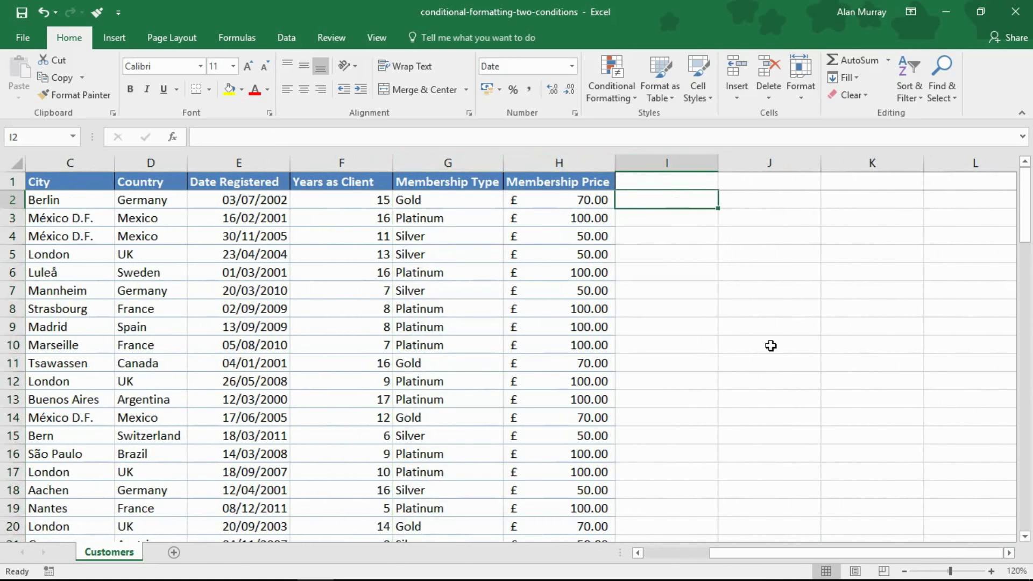
{"action": "left_click", "coordinate": [991, 571]}
{"action": "left_click", "coordinate": [991, 570]}
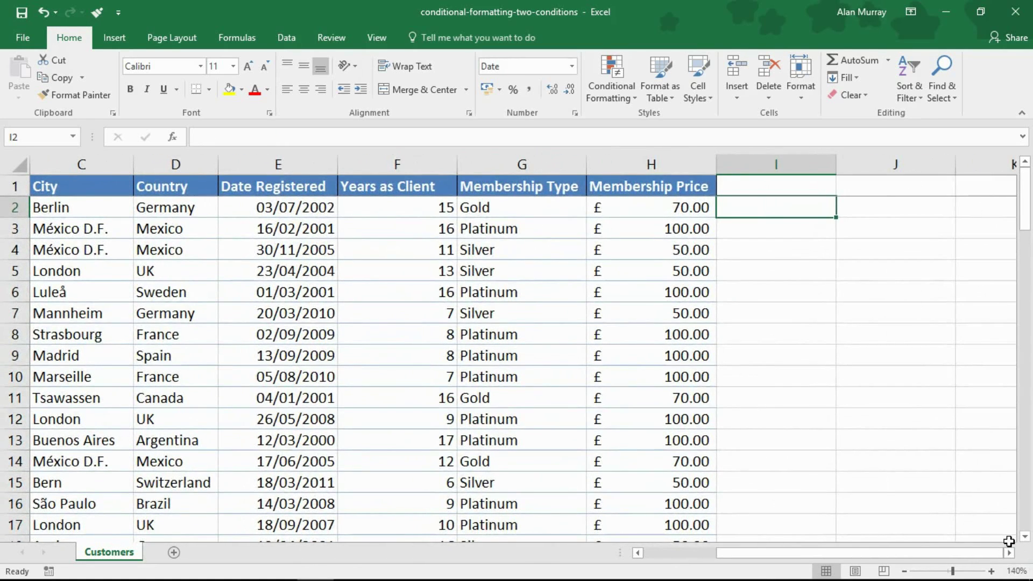
{"action": "left_click", "coordinate": [1009, 552]}
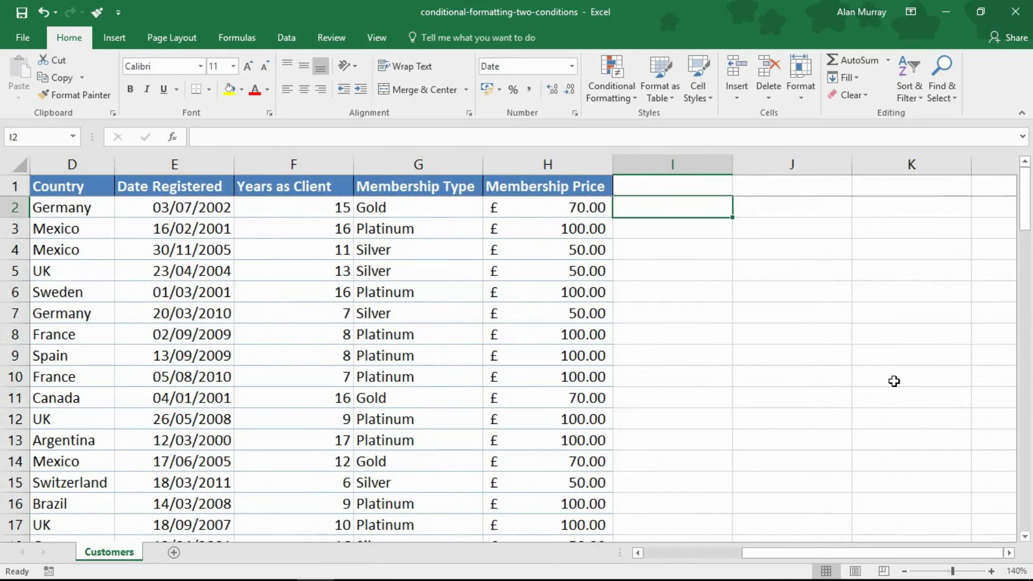
- Begin the test formula =and( in cell I2, after trying =or in its place
{"action": "type", "text": "=and"}
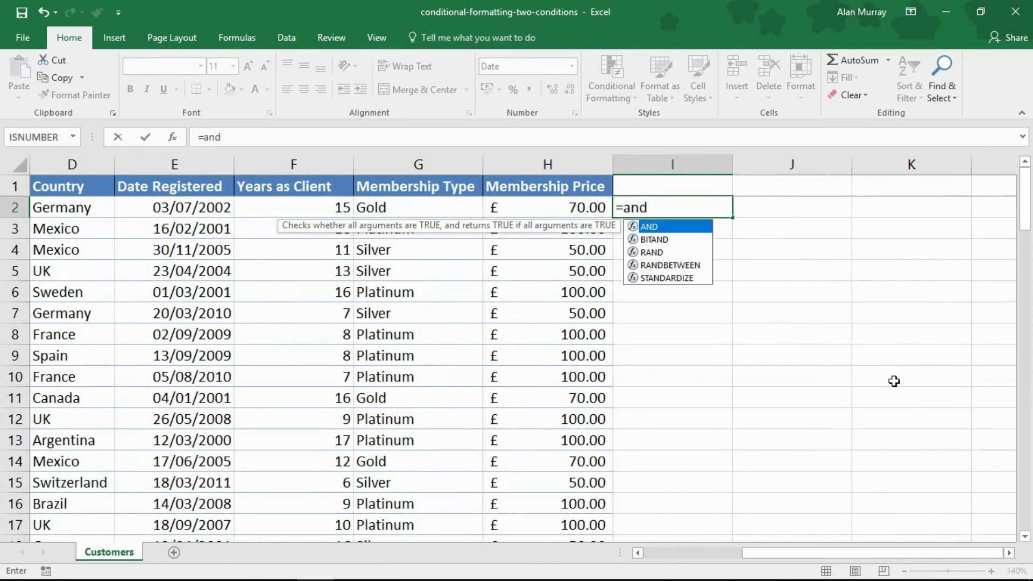
{"action": "key", "text": "BackSpace"}
{"action": "key", "text": "BackSpace"}
{"action": "key", "text": "BackSpace"}
{"action": "type", "text": "or"}
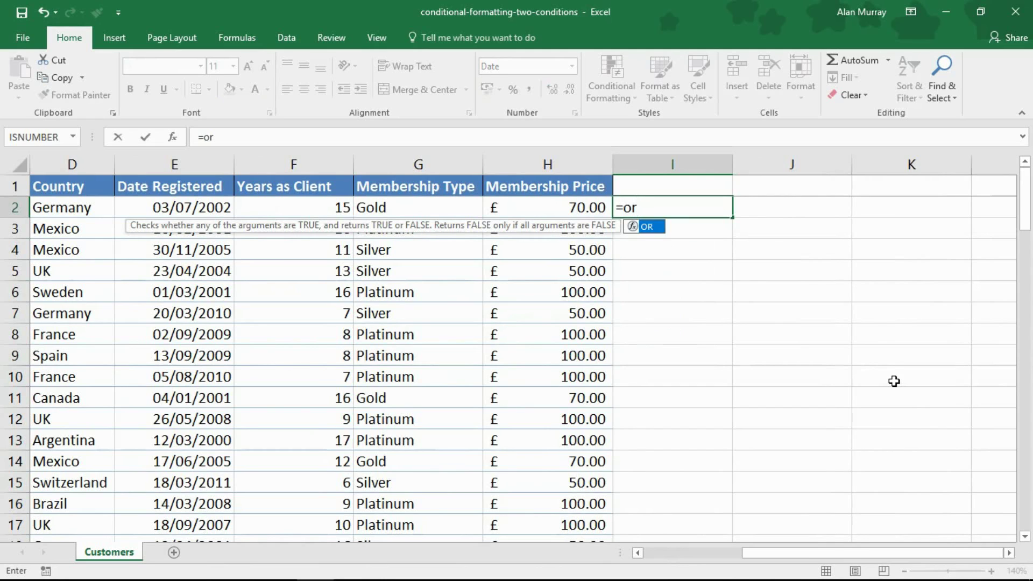
{"action": "key", "text": "BackSpace"}
{"action": "key", "text": "BackSpace"}
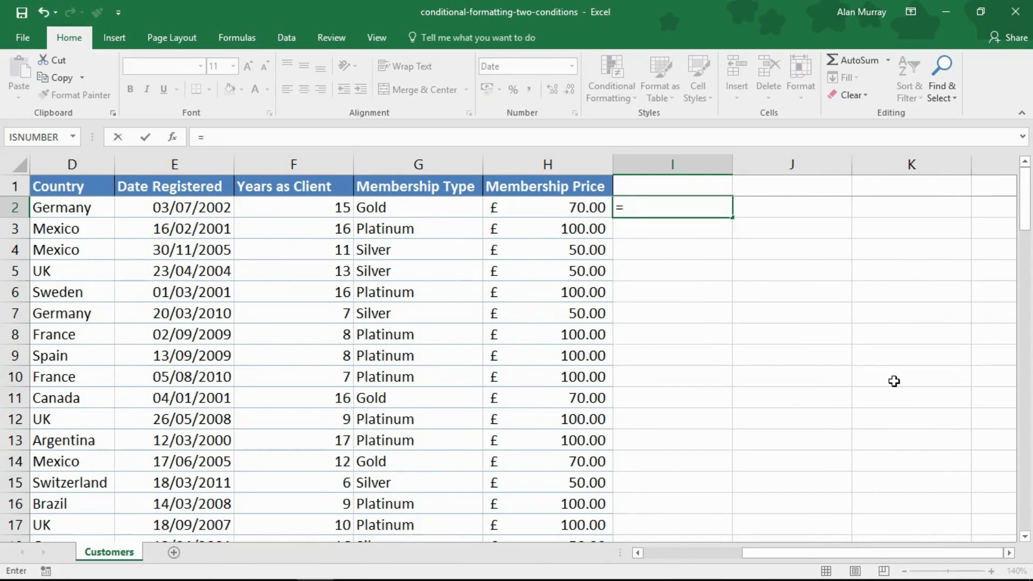
{"action": "type", "text": "and"}
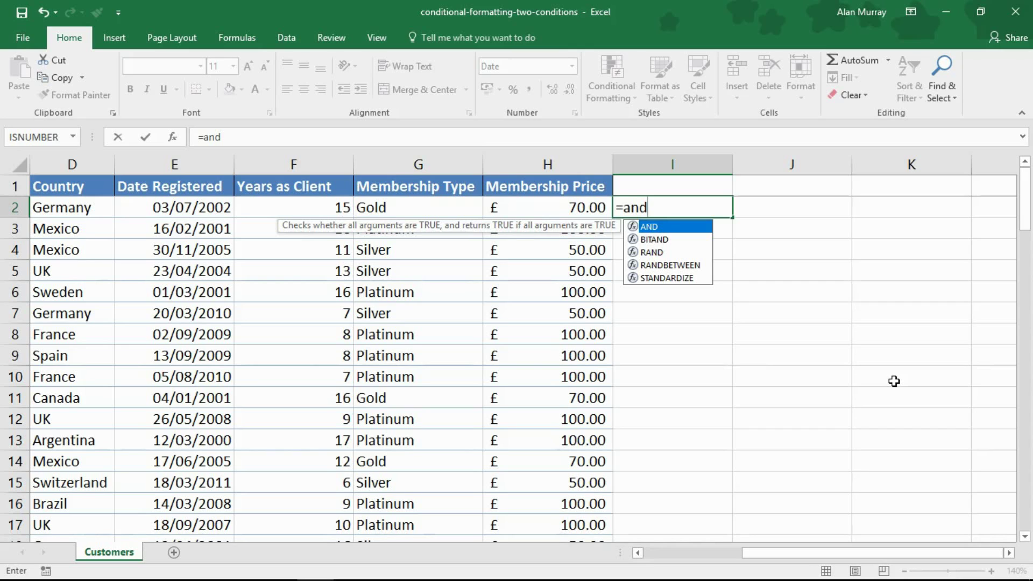
{"action": "key", "text": "BackSpace"}
{"action": "key", "text": "BackSpace"}
{"action": "key", "text": "BackSpace"}
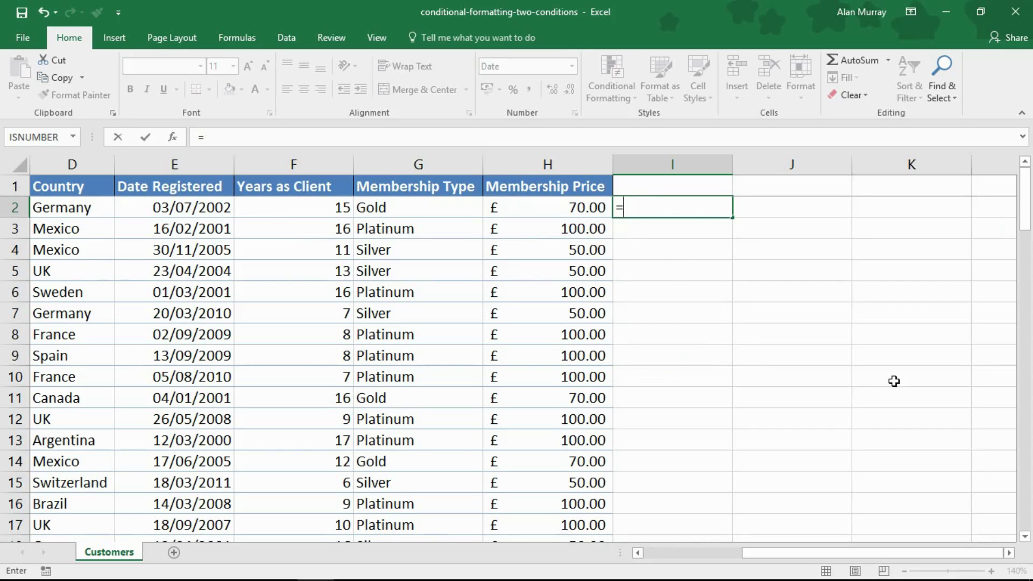
{"action": "type", "text": "or"}
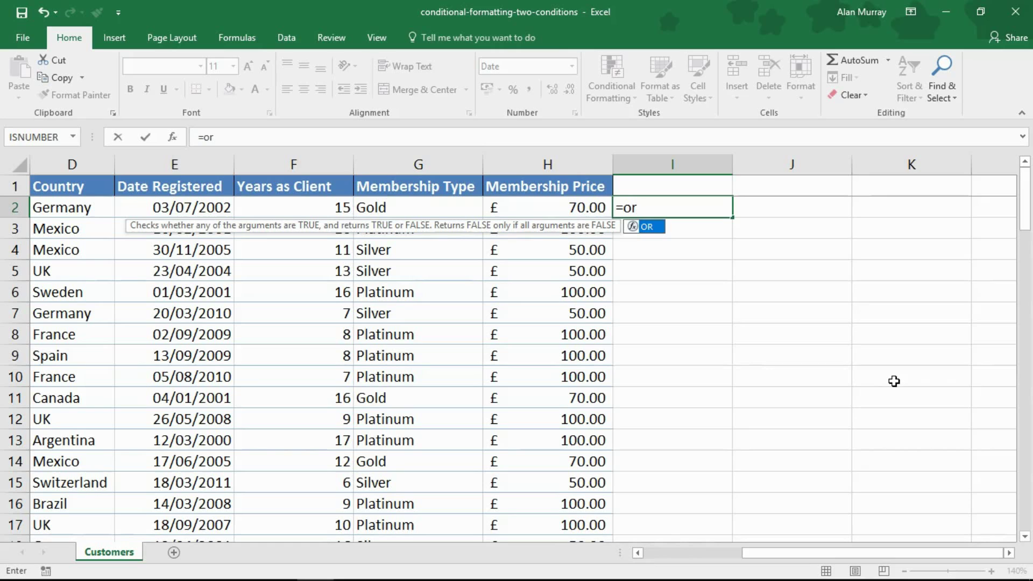
{"action": "key", "text": "BackSpace"}
{"action": "key", "text": "BackSpace"}
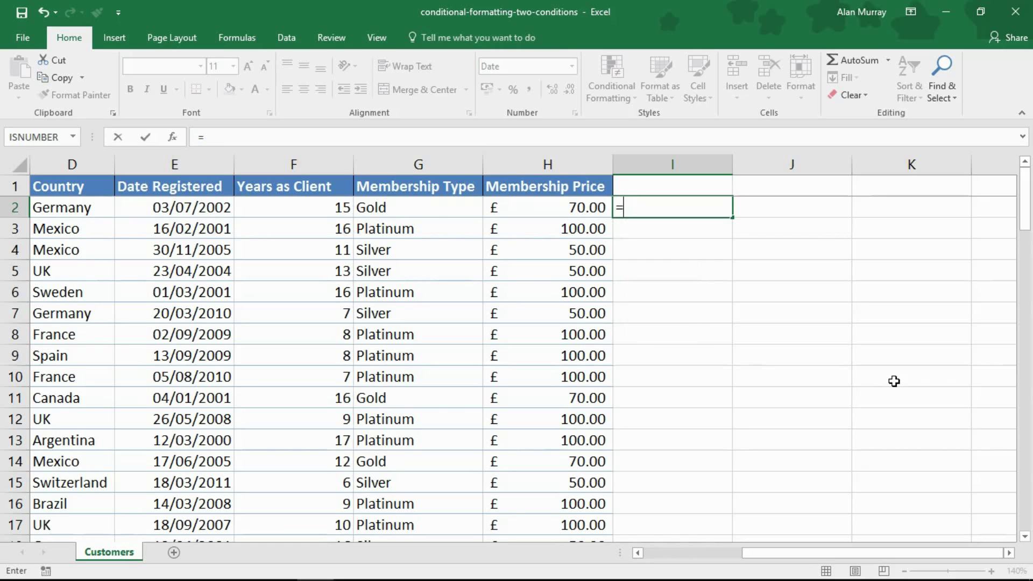
{"action": "type", "text": "and("}
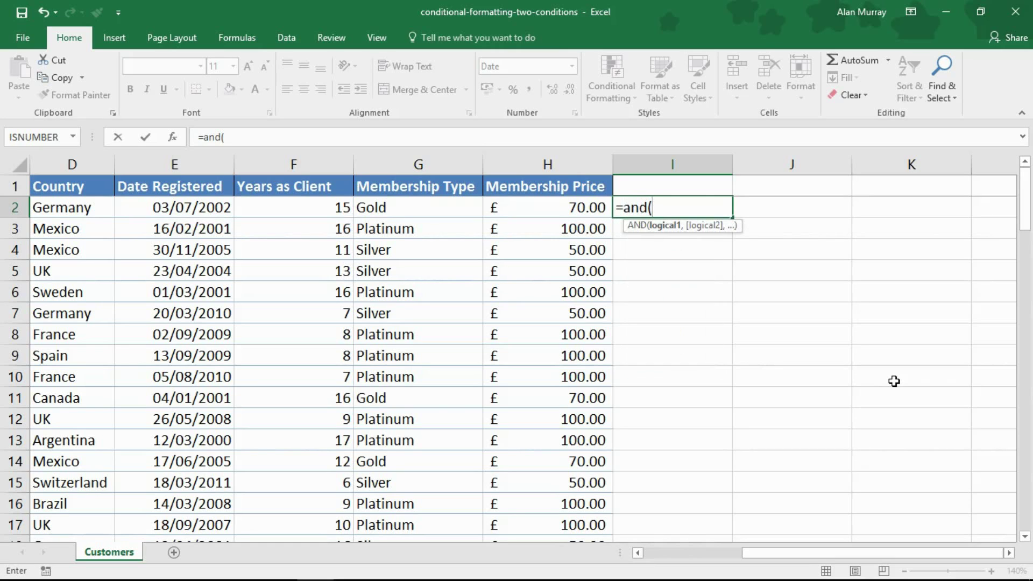
- Enter the first condition $F2>=10 in the I2 formula, locking column F
{"action": "left_click", "coordinate": [312, 212]}
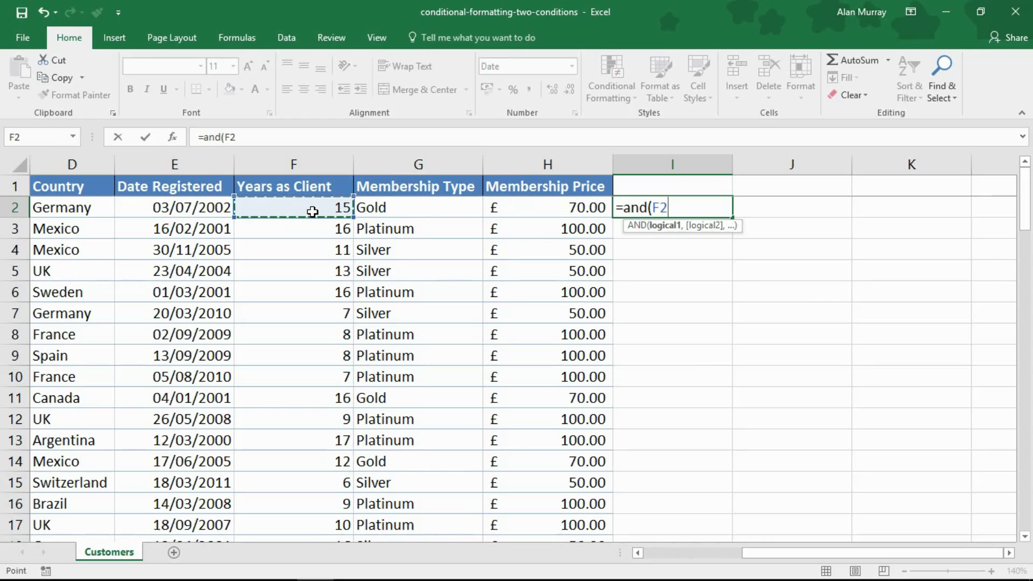
{"action": "type", "text": ">="}
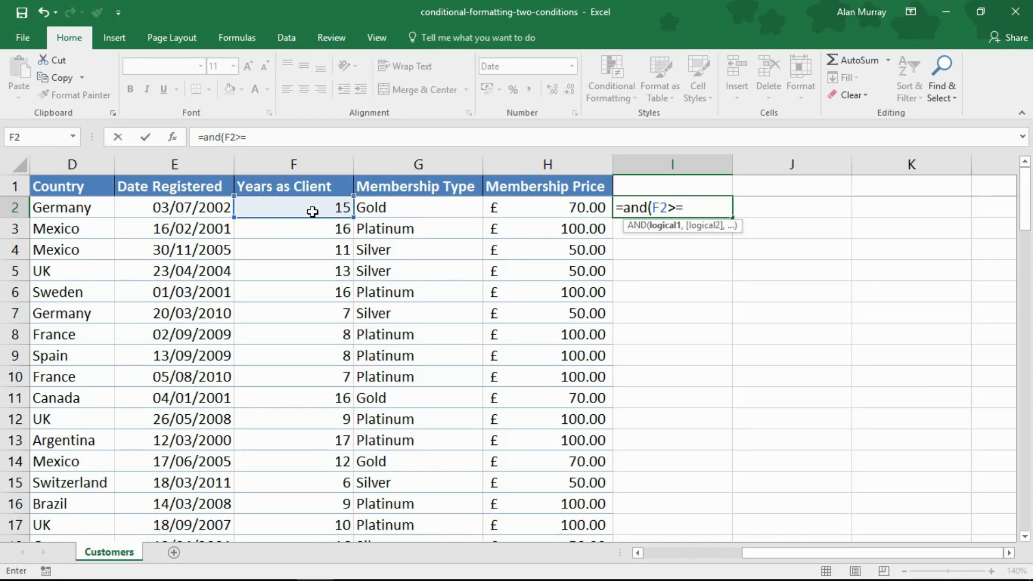
{"action": "type", "text": "10"}
{"action": "left_click", "coordinate": [660, 209]}
{"action": "type", "text": "$"}
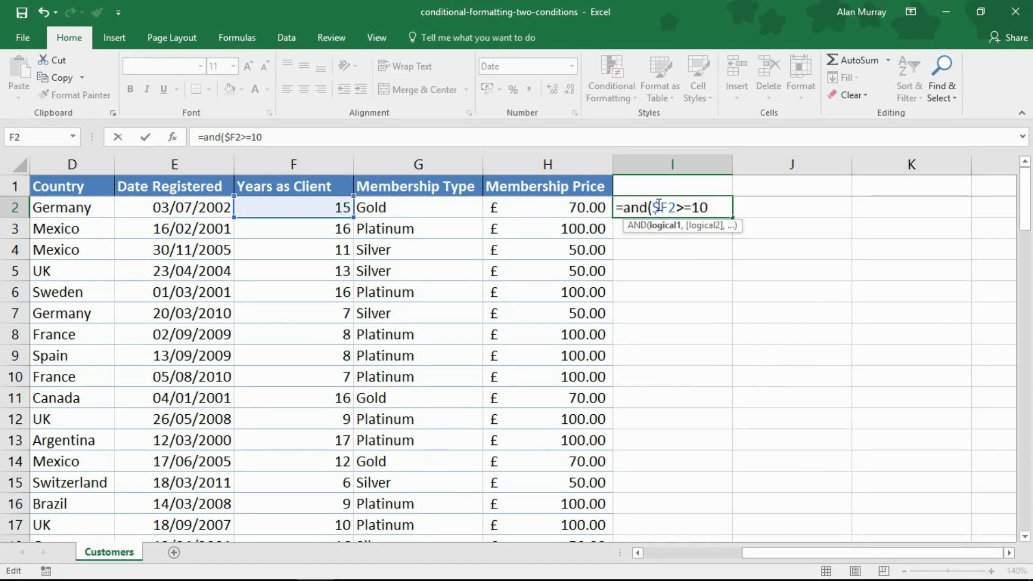
{"action": "mouse_move", "coordinate": [651, 207]}
{"action": "left_mouse_down"}
{"action": "mouse_move", "coordinate": [669, 207]}
{"action": "mouse_move", "coordinate": [656, 207]}
{"action": "left_mouse_up"}
{"action": "left_click_drag", "start_coordinate": [669, 208], "coordinate": [676, 209]}
{"action": "left_click", "coordinate": [709, 208]}
- Add the condition $G2="Platinum" and close the formula =and($F2>=10,$G2="Platinum")
{"action": "type", "text": ","}
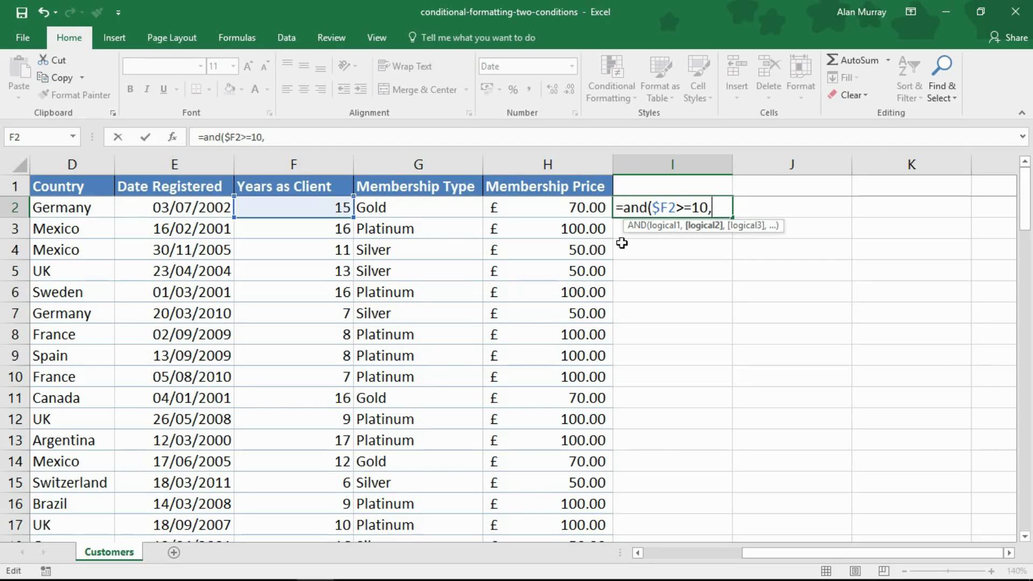
{"action": "left_click", "coordinate": [478, 210]}
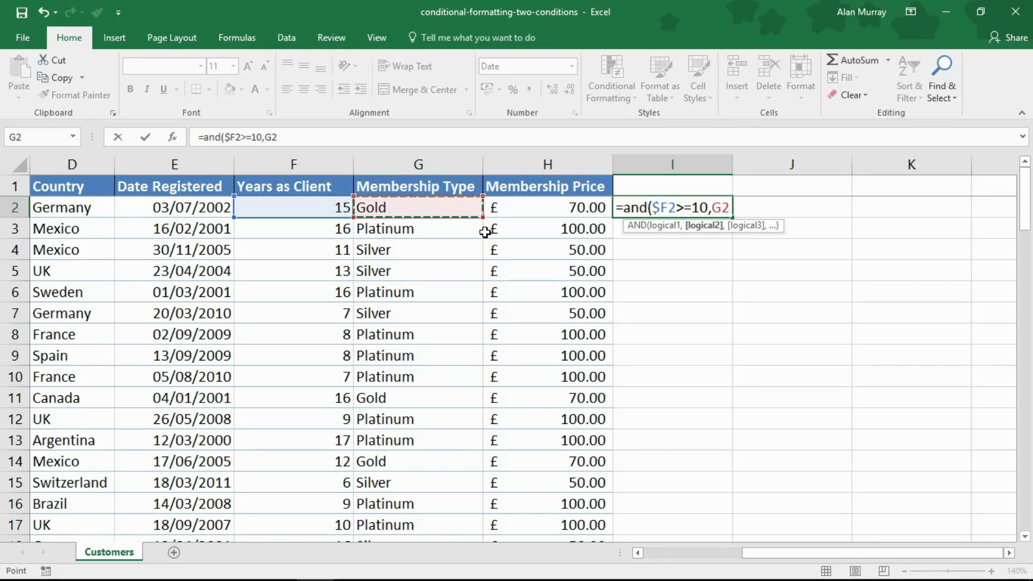
{"action": "key", "text": "F4"}
{"action": "key", "text": "F4"}
{"action": "key", "text": "F4"}
{"action": "type", "text": "="}
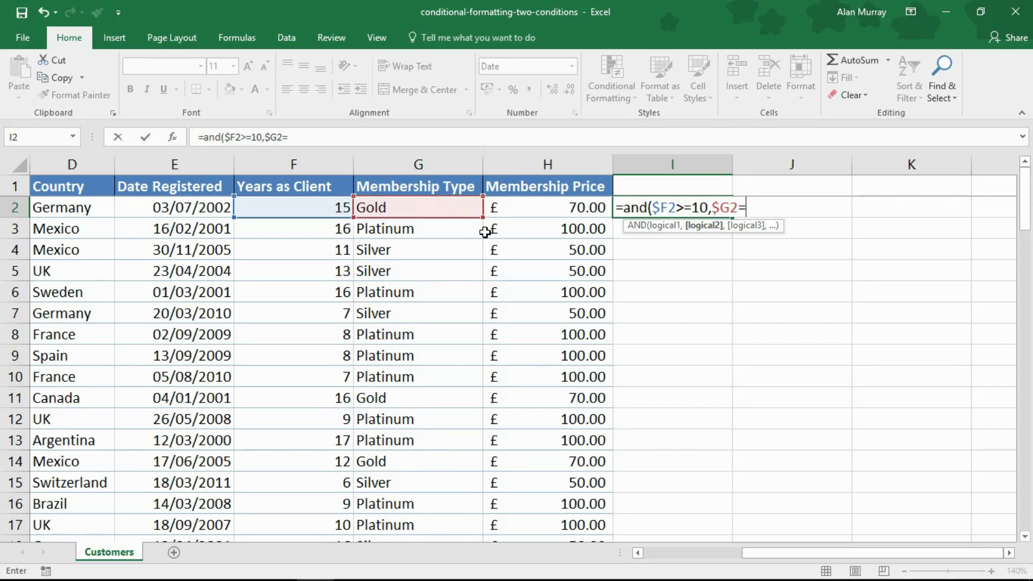
{"action": "type", "text": "\"Platinum\""}
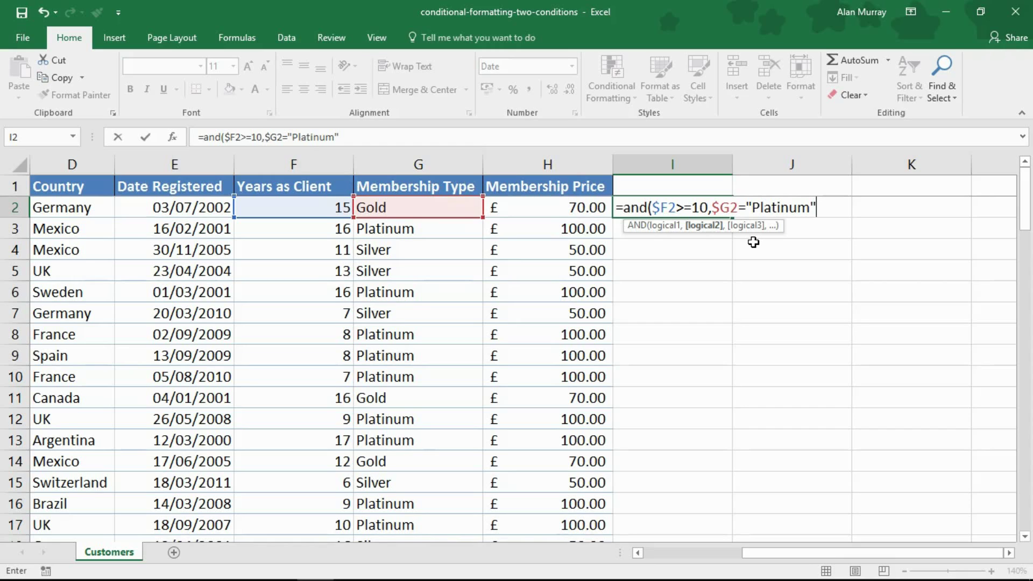
{"action": "type", "text": ")"}
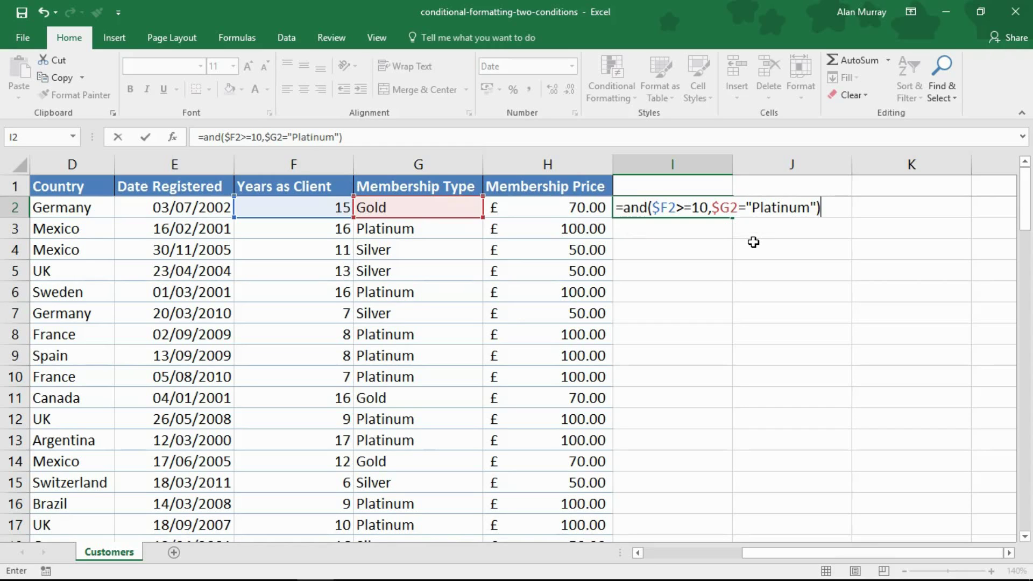
- Enter the AND formula in I2 and compare its FALSE result with F2 and G2
{"action": "key", "text": "Return"}
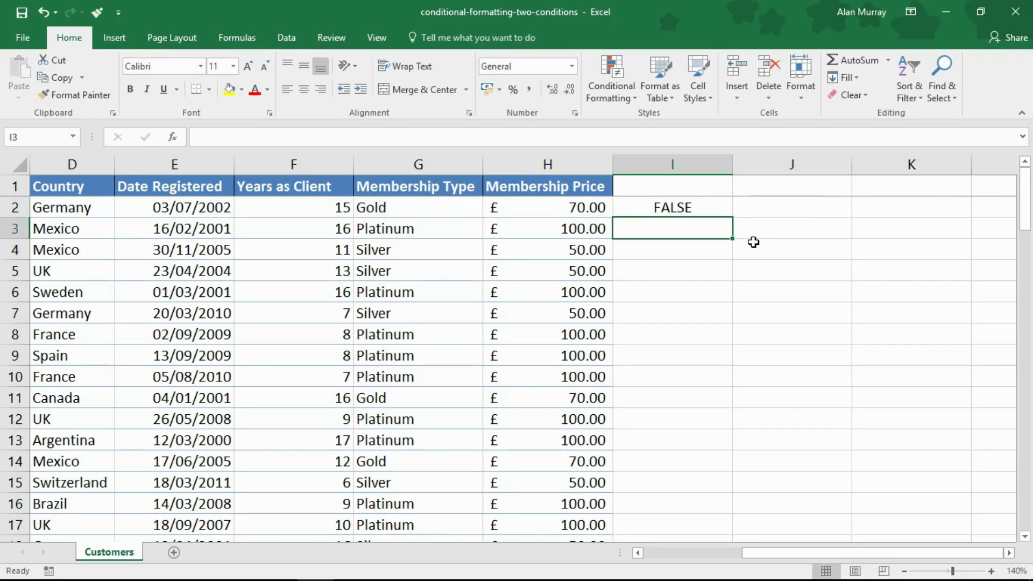
{"action": "left_click", "coordinate": [333, 213]}
{"action": "left_click", "coordinate": [424, 212]}
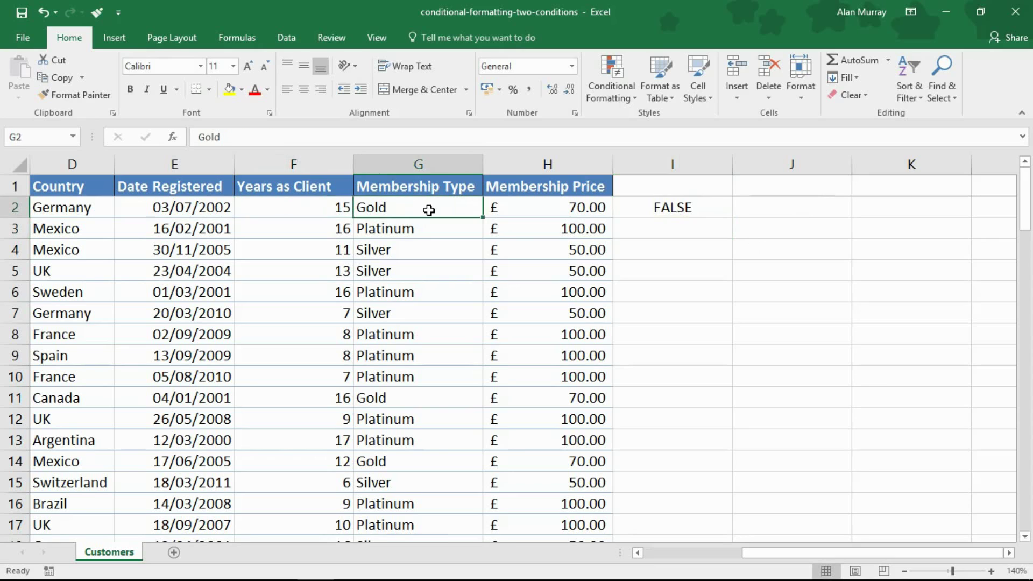
- Change the function to OR so I2 returns TRUE, then highlight F2:G2
{"action": "left_click", "coordinate": [674, 209]}
{"action": "double_click", "coordinate": [674, 210]}
{"action": "left_click_drag", "start_coordinate": [624, 207], "coordinate": [653, 208]}
{"action": "type", "text": "or($F2>=10,$G2=\"Platinum"}
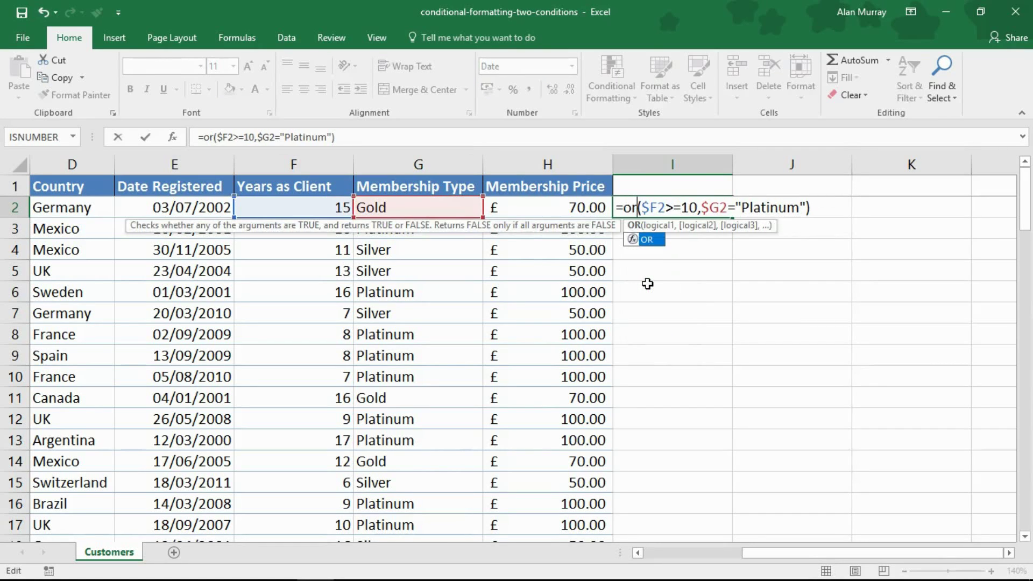
{"action": "key", "text": "Return"}
{"action": "left_click", "coordinate": [690, 215]}
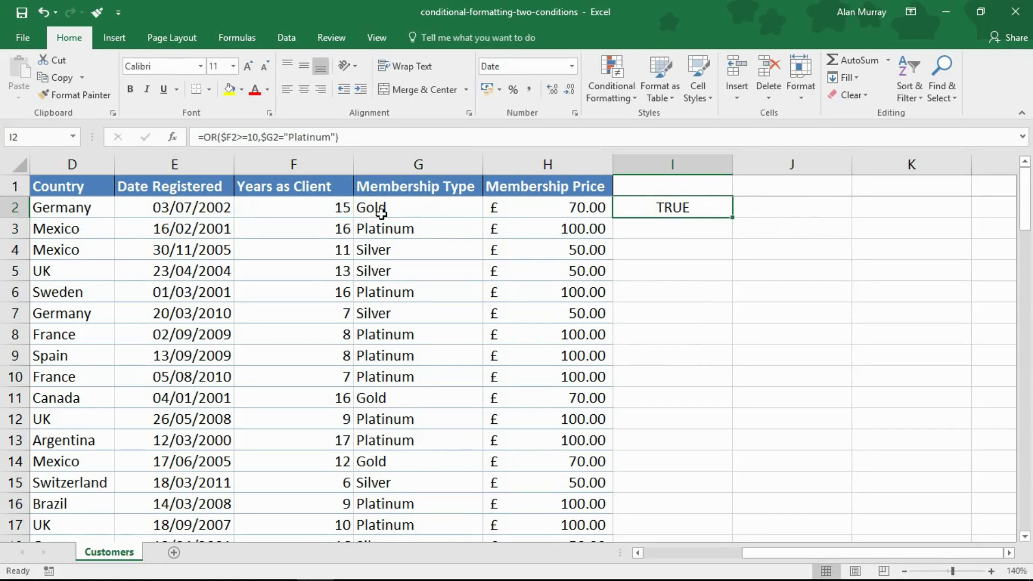
{"action": "left_click_drag", "start_coordinate": [326, 209], "coordinate": [404, 211]}
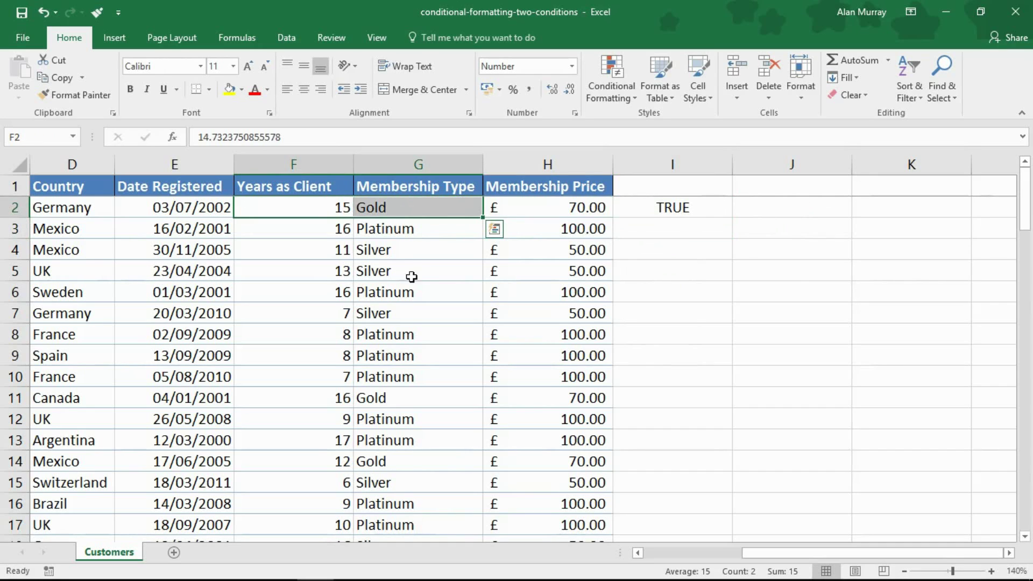
- Switch I2 back to AND and fill the formula down column I
{"action": "double_click", "coordinate": [696, 204]}
{"action": "double_click", "coordinate": [631, 208]}
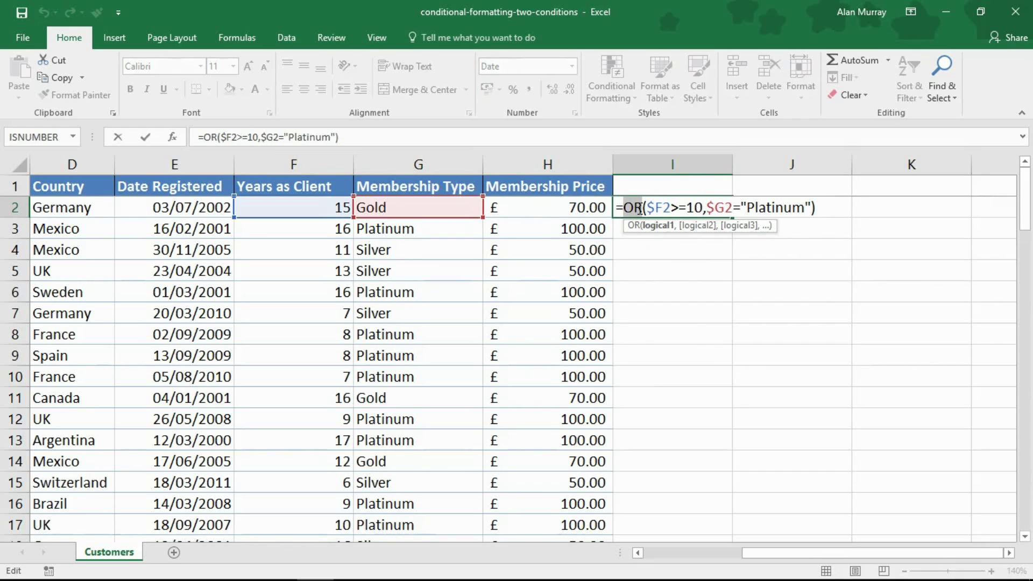
{"action": "type", "text": "and"}
{"action": "key", "text": "Return"}
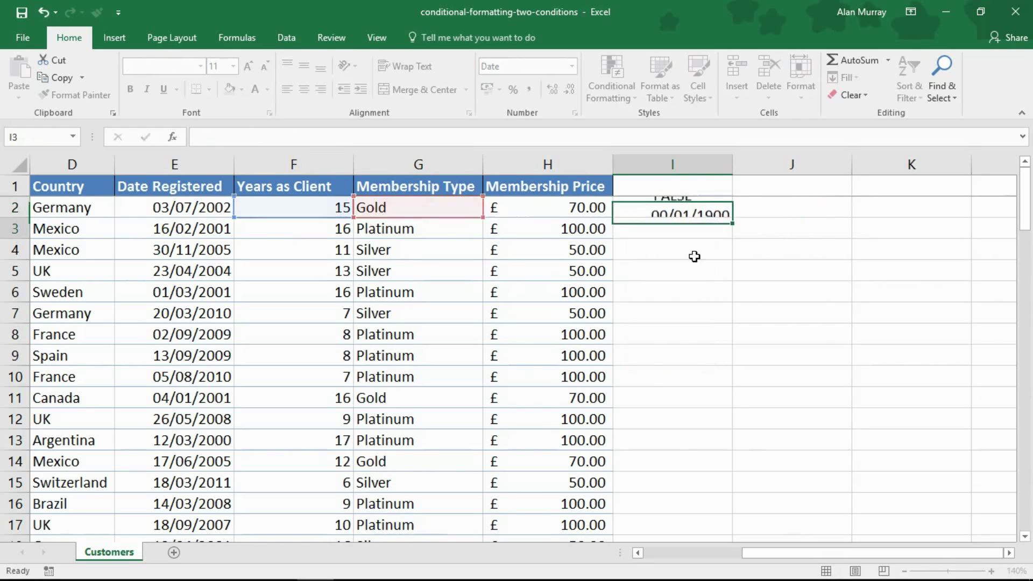
{"action": "left_click", "coordinate": [712, 207]}
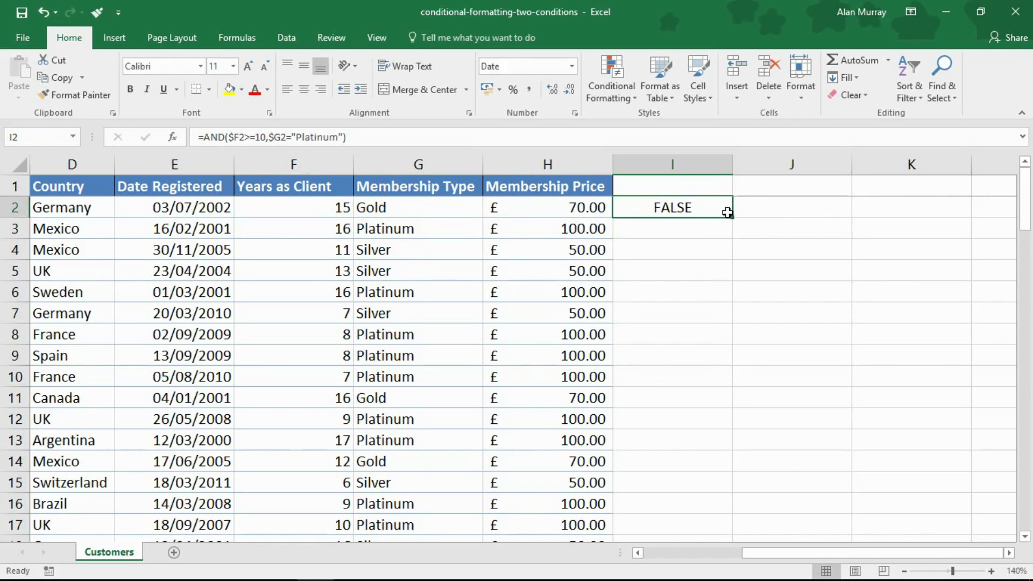
{"action": "double_click", "coordinate": [733, 218]}
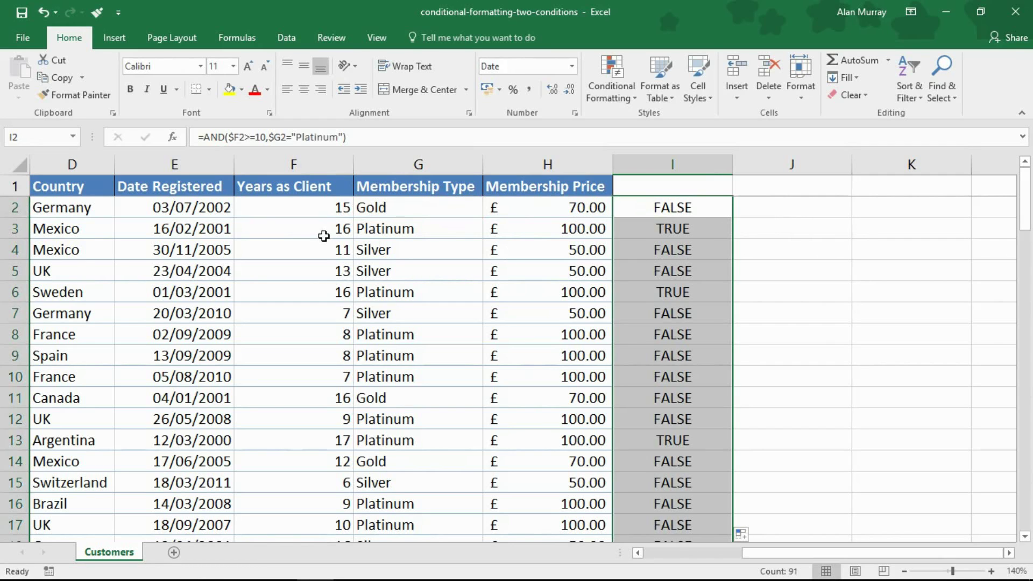
- Check rows 3 to 6 against their TRUE/FALSE results in column I
{"action": "left_click_drag", "start_coordinate": [323, 228], "coordinate": [673, 229]}
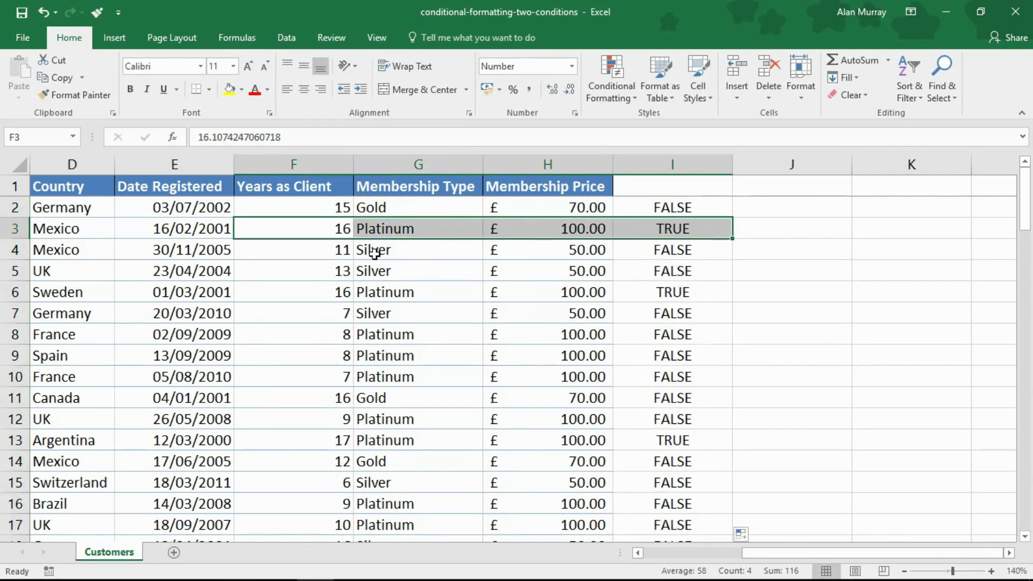
{"action": "left_click_drag", "start_coordinate": [336, 252], "coordinate": [658, 270]}
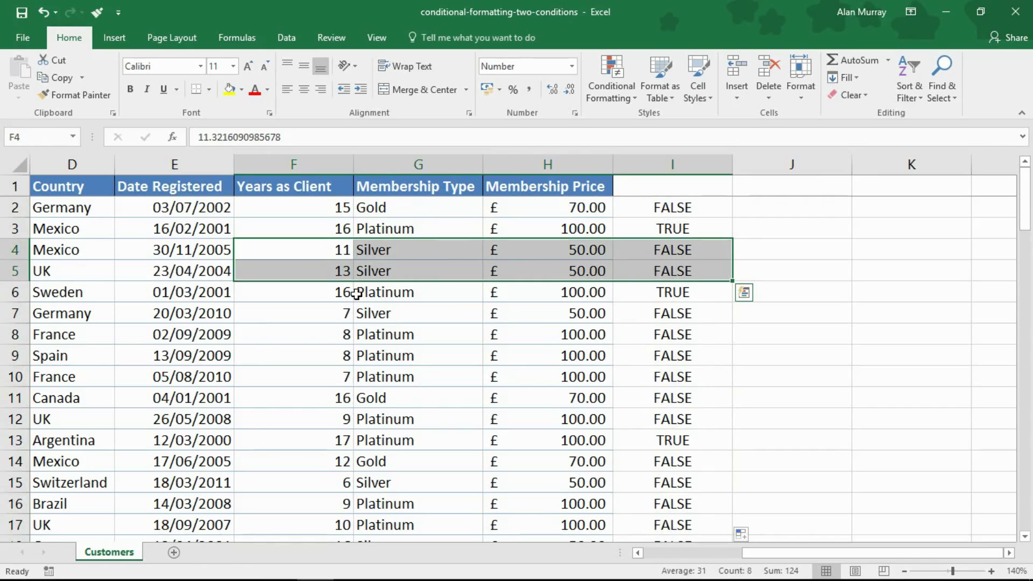
{"action": "left_click_drag", "start_coordinate": [329, 293], "coordinate": [677, 292]}
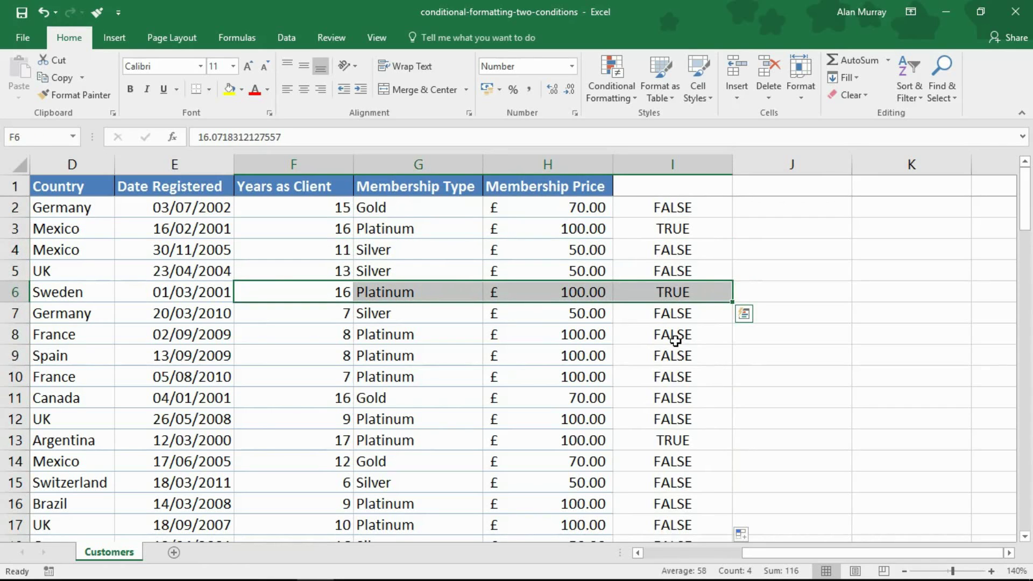
{"action": "left_click_drag", "start_coordinate": [688, 210], "coordinate": [699, 330]}
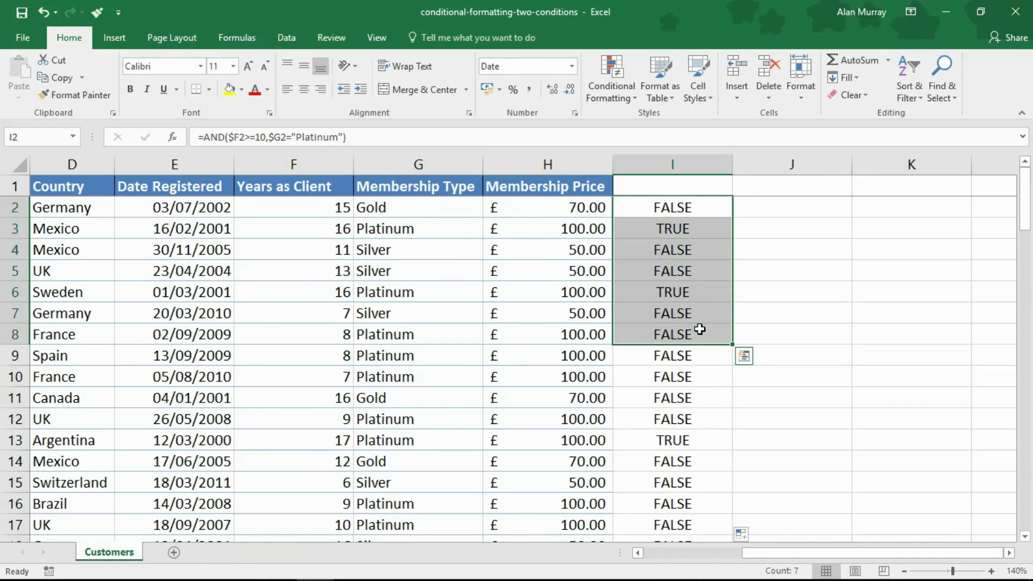
- Copy the =AND($F2>=10,$G2="Platinum") formula text from I2 without changing it
{"action": "double_click", "coordinate": [710, 213]}
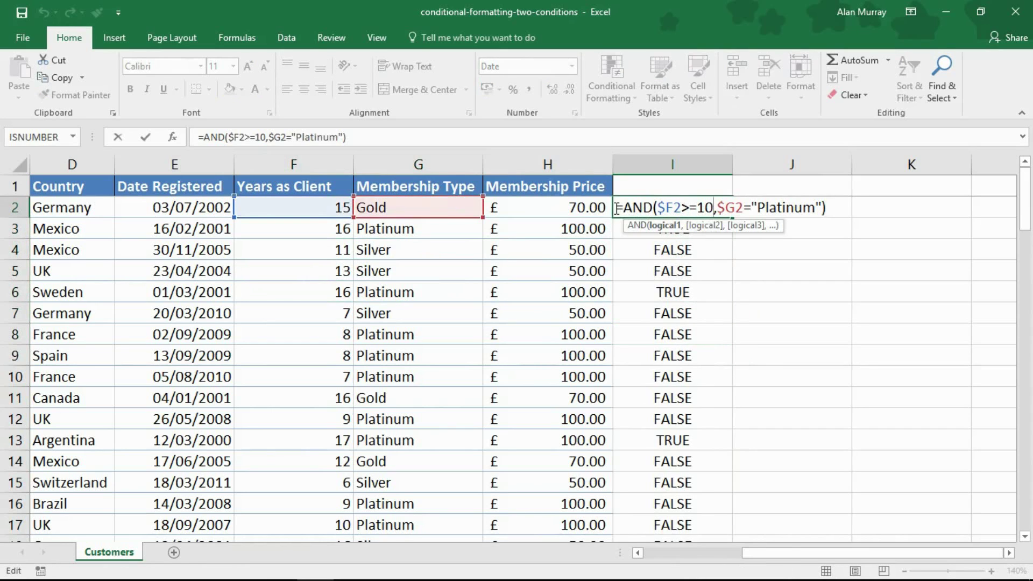
{"action": "left_click_drag", "start_coordinate": [617, 208], "coordinate": [821, 213]}
{"action": "key", "text": "ctrl+c"}
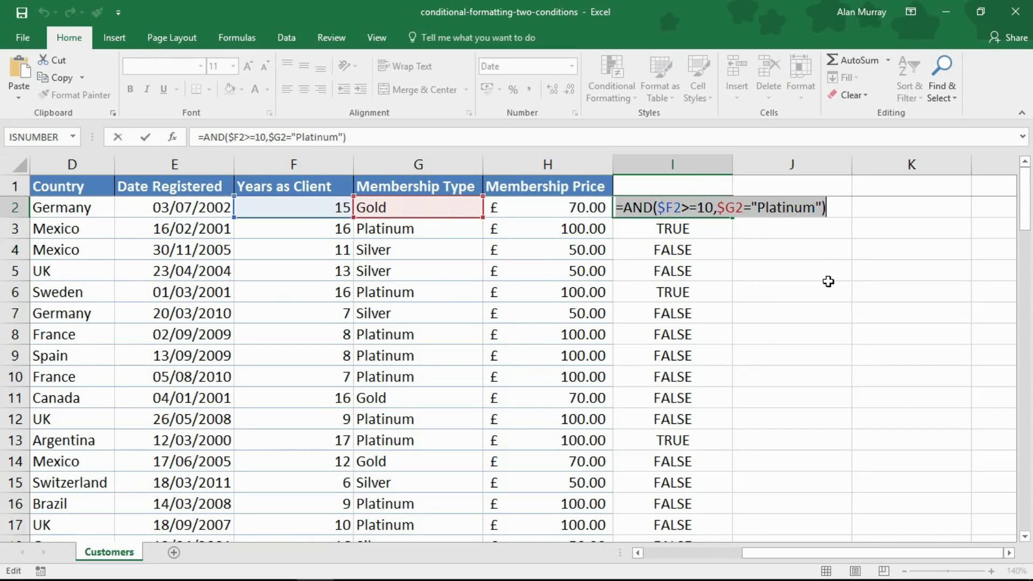
{"action": "key", "text": "Escape"}
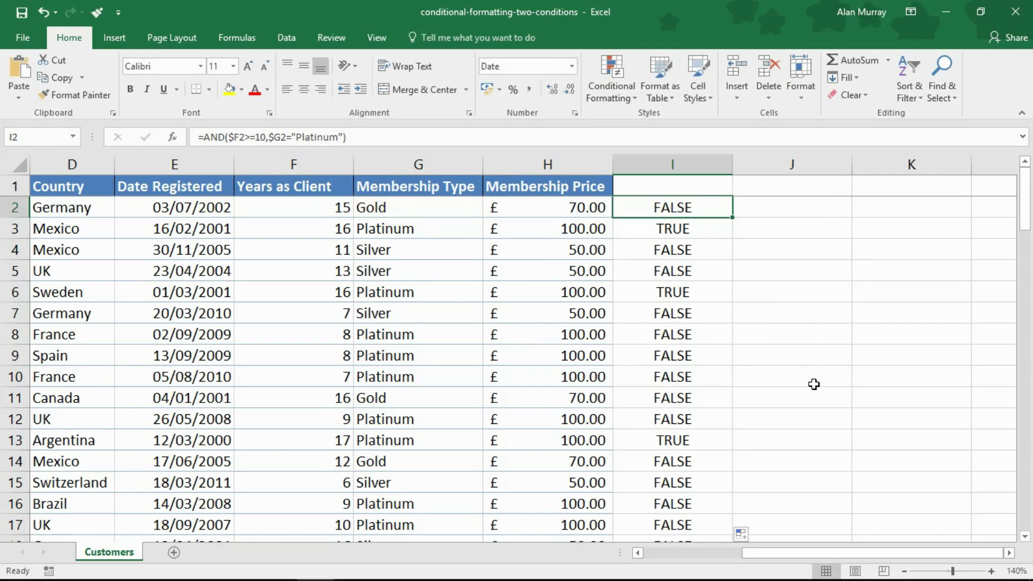
- Zoom out and select the customer table A2:H92
{"action": "double_click", "coordinate": [906, 571]}
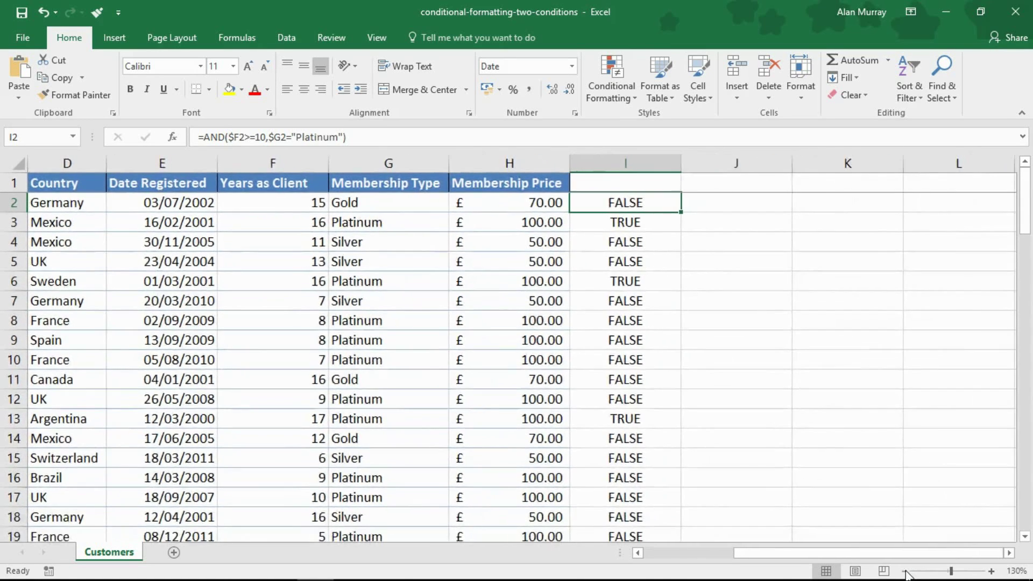
{"action": "left_click", "coordinate": [905, 572]}
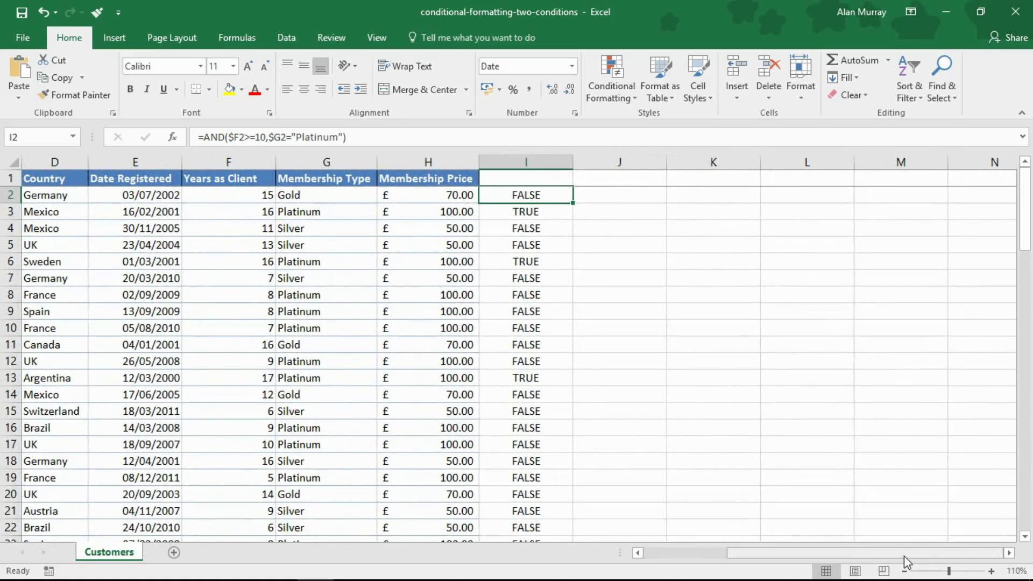
{"action": "left_click_drag", "start_coordinate": [904, 555], "coordinate": [813, 554]}
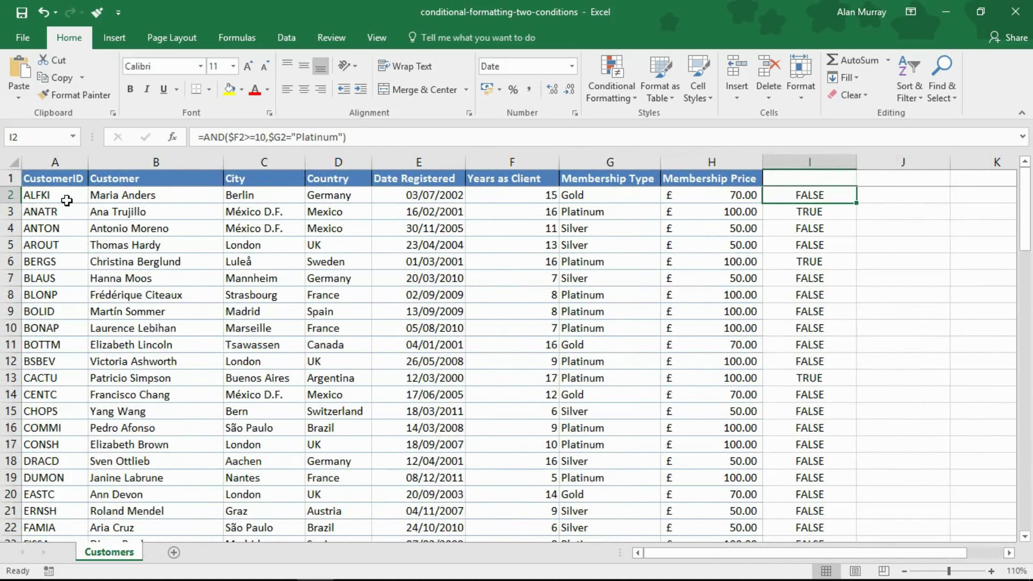
{"action": "left_click_drag", "start_coordinate": [66, 200], "coordinate": [733, 491]}
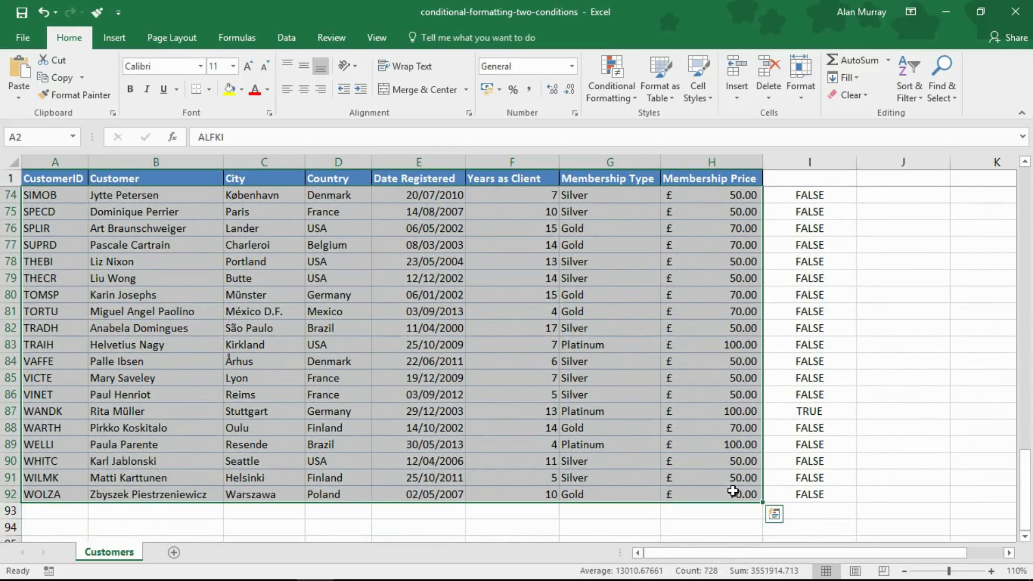
{"action": "left_click_drag", "start_coordinate": [1026, 478], "coordinate": [1030, 193]}
- Create a formula-based conditional formatting rule with the pasted AND formula
{"action": "left_click", "coordinate": [620, 90]}
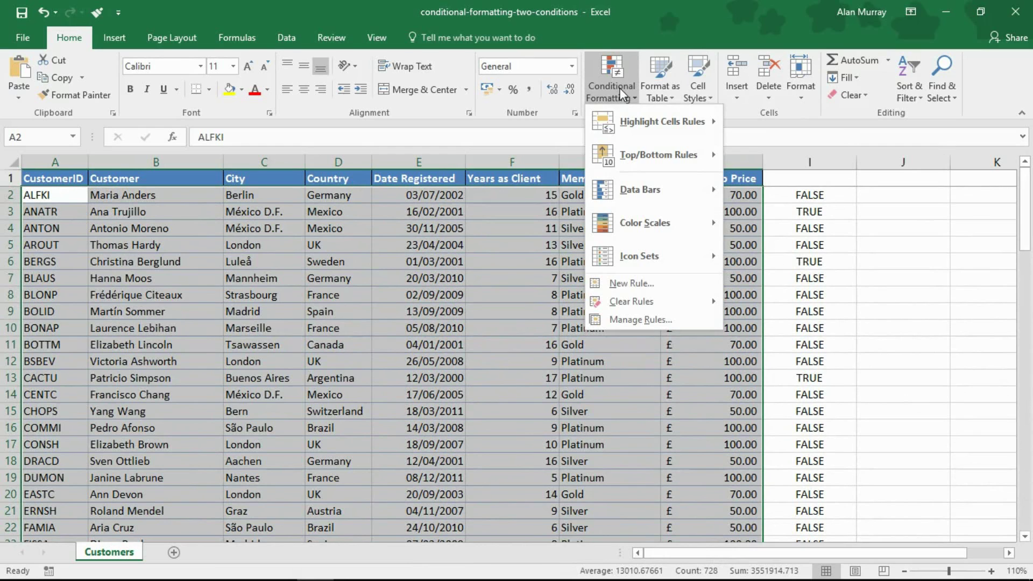
{"action": "left_click", "coordinate": [653, 283]}
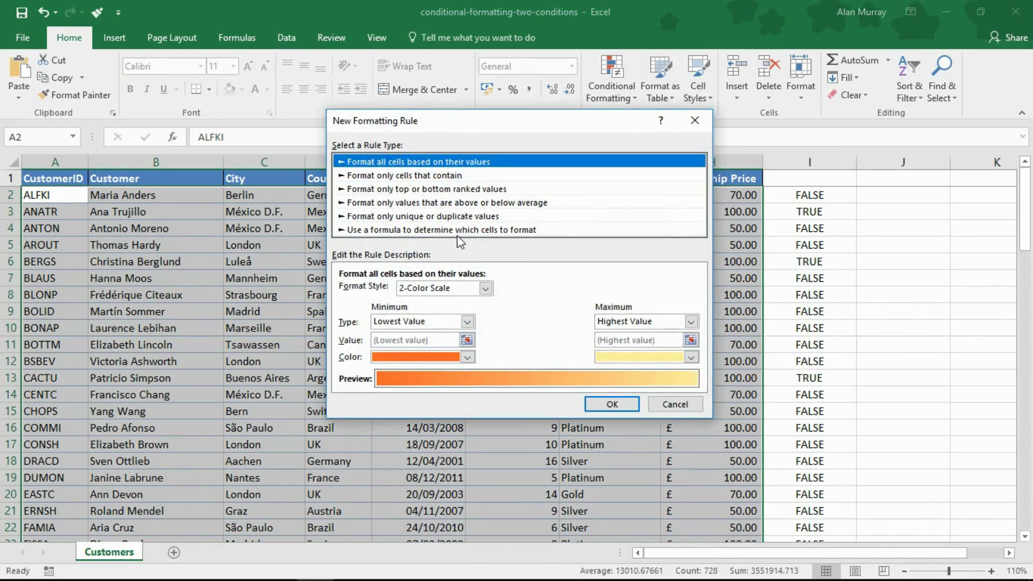
{"action": "left_click", "coordinate": [448, 232]}
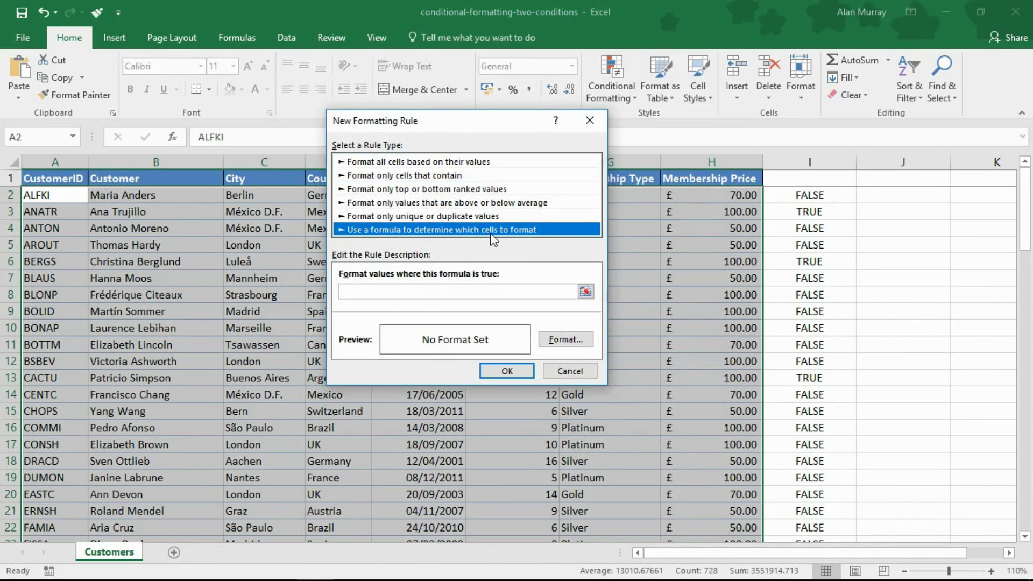
{"action": "left_click", "coordinate": [468, 294]}
{"action": "left_click", "coordinate": [468, 293]}
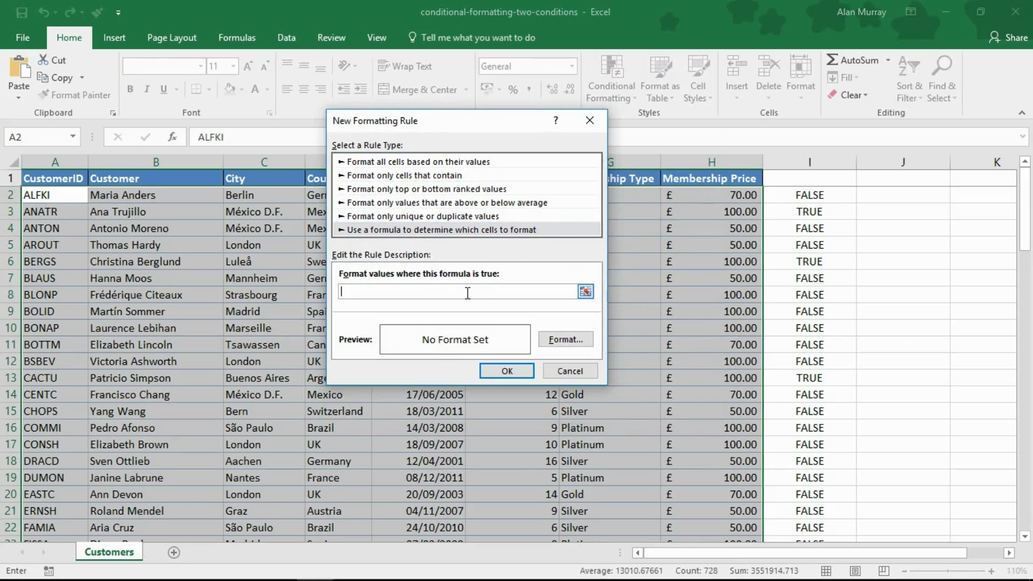
{"action": "key", "text": "ctrl+v"}
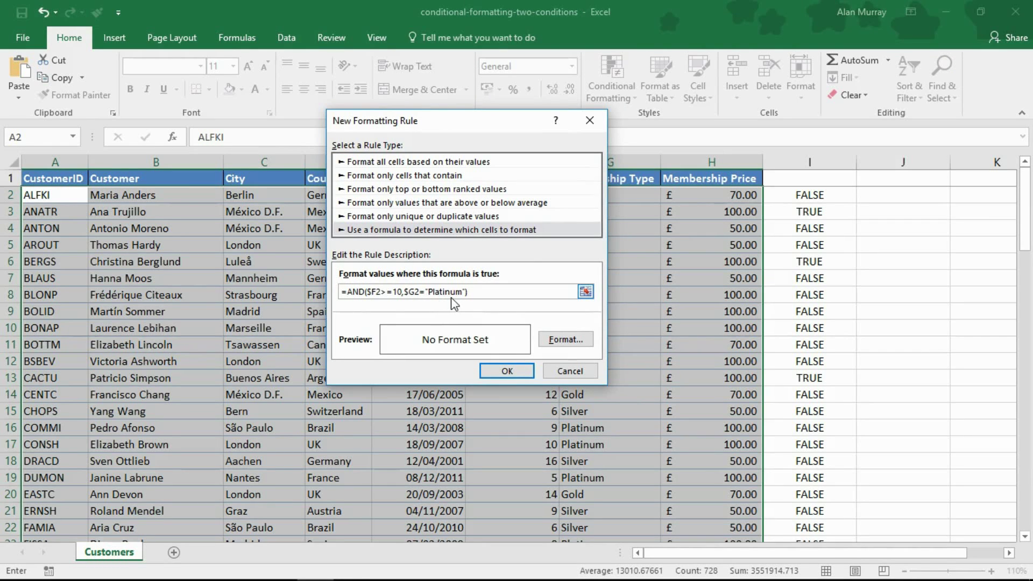
- Set the rule's format to a lavender purple fill with bold font
{"action": "left_click", "coordinate": [574, 343]}
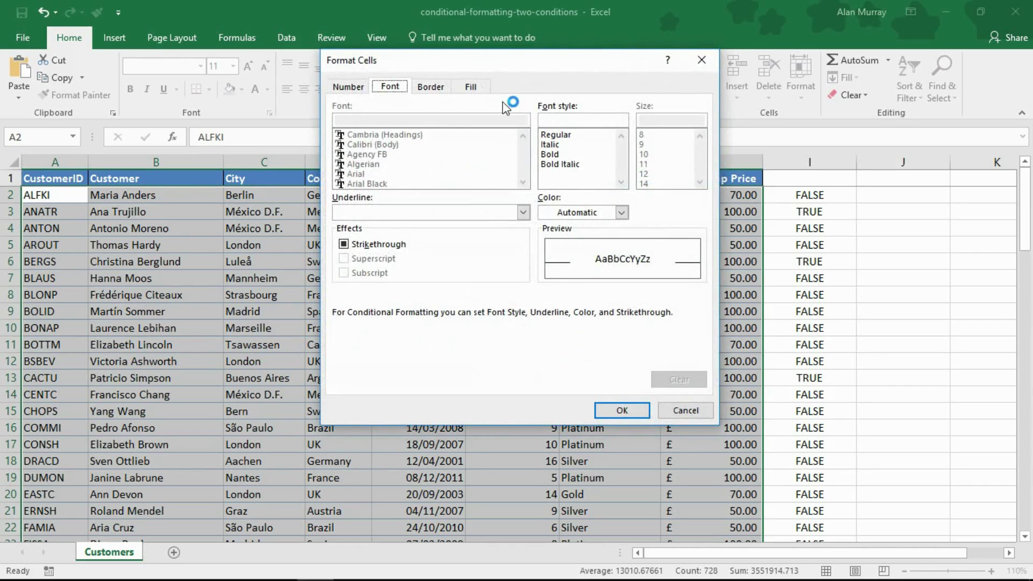
{"action": "left_click", "coordinate": [478, 86]}
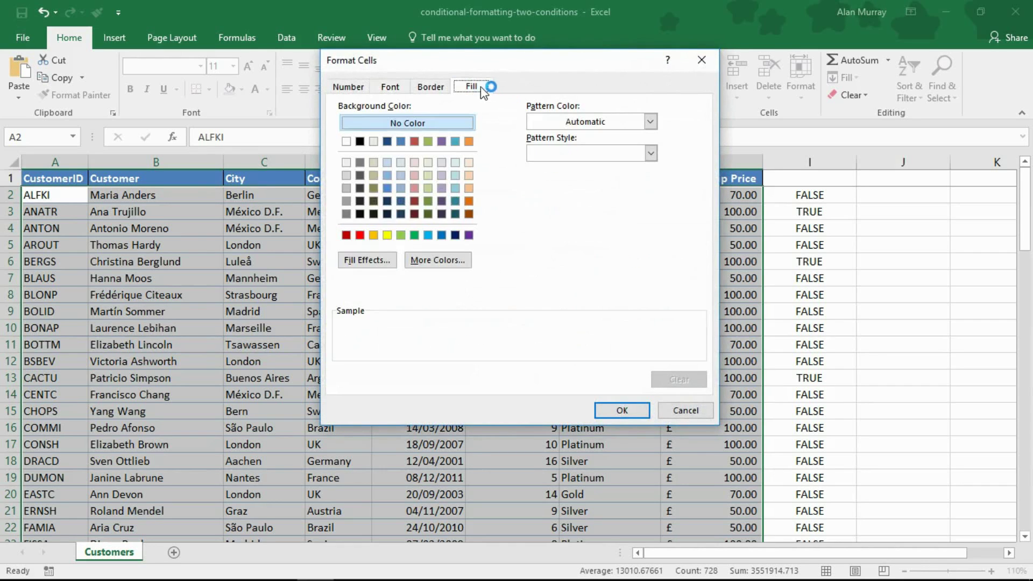
{"action": "left_click", "coordinate": [441, 176]}
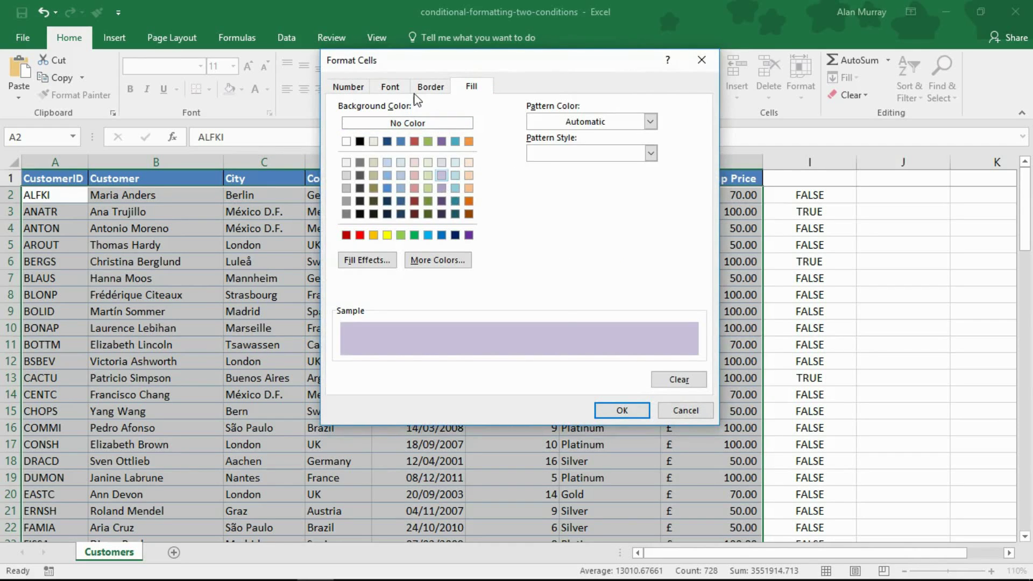
{"action": "left_click", "coordinate": [376, 86]}
{"action": "left_click", "coordinate": [550, 154]}
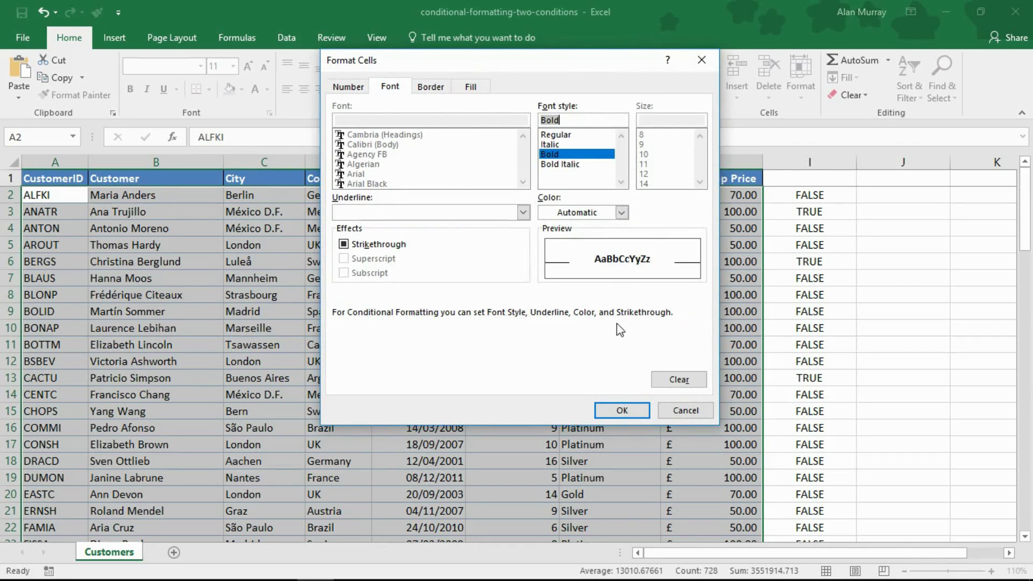
{"action": "left_click", "coordinate": [622, 410]}
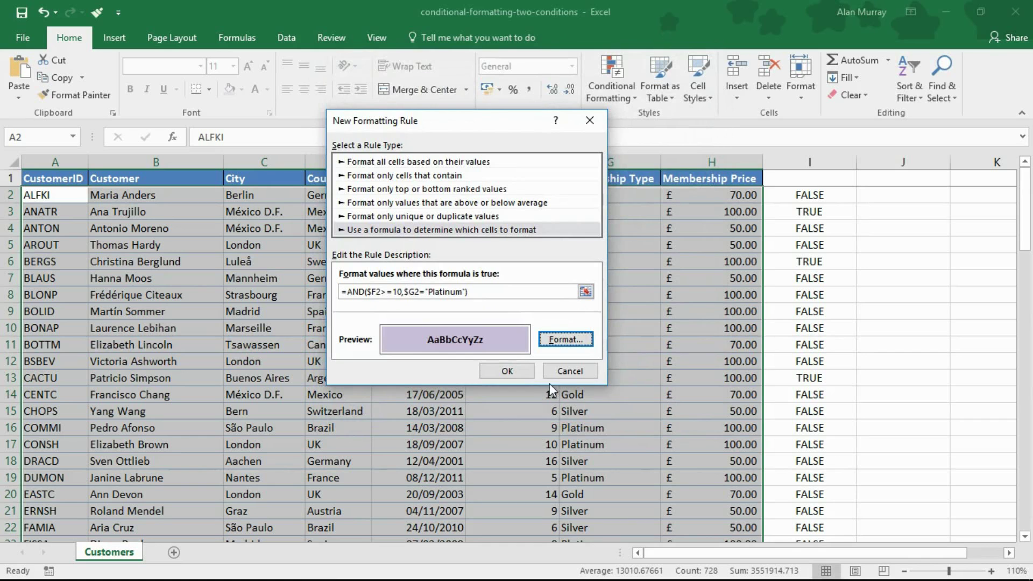
- Apply the rule, then delete the TRUE/FALSE helper results from I2 down column I
{"action": "left_click", "coordinate": [522, 370]}
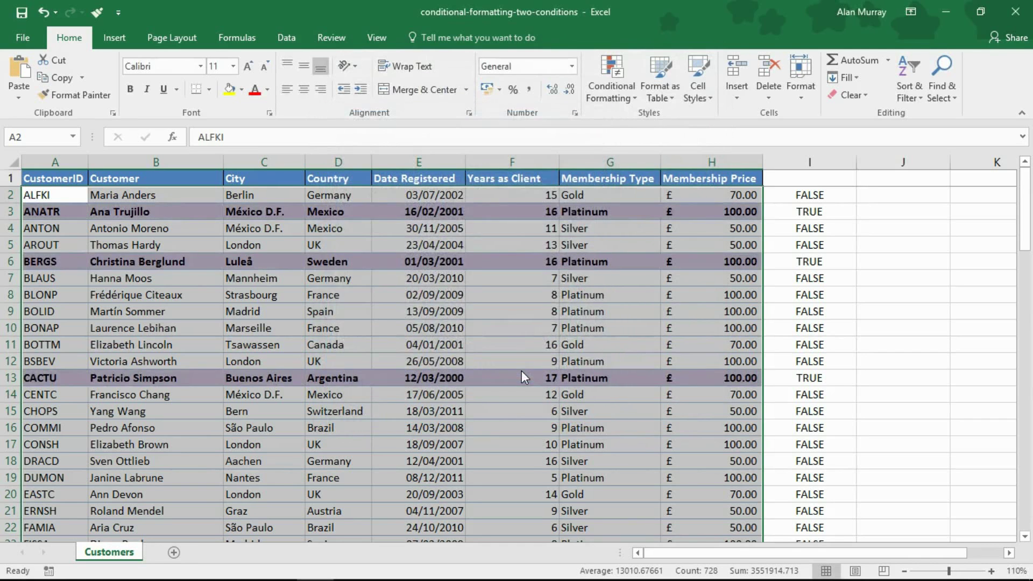
{"action": "left_click", "coordinate": [523, 402]}
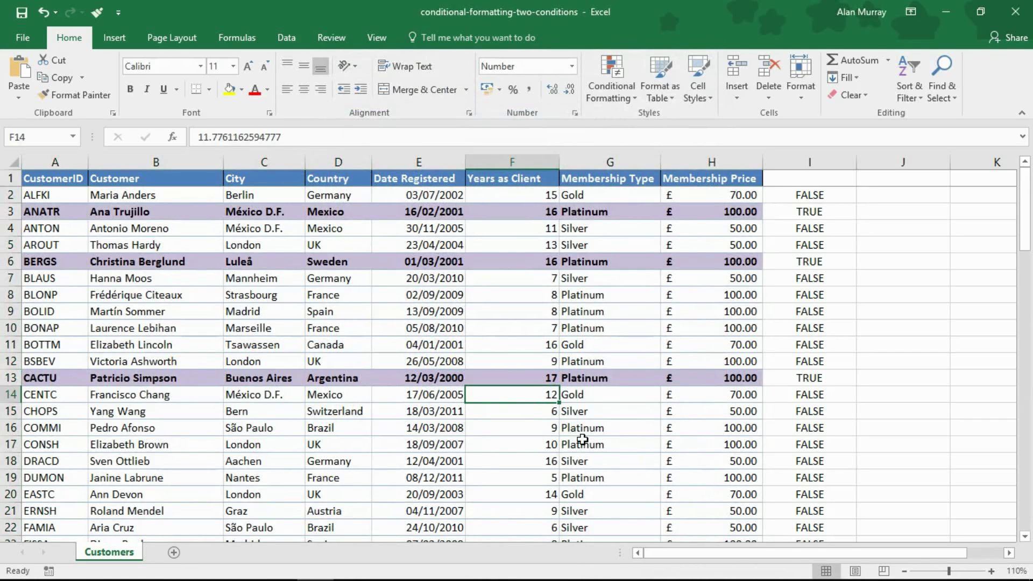
{"action": "left_click", "coordinate": [841, 197]}
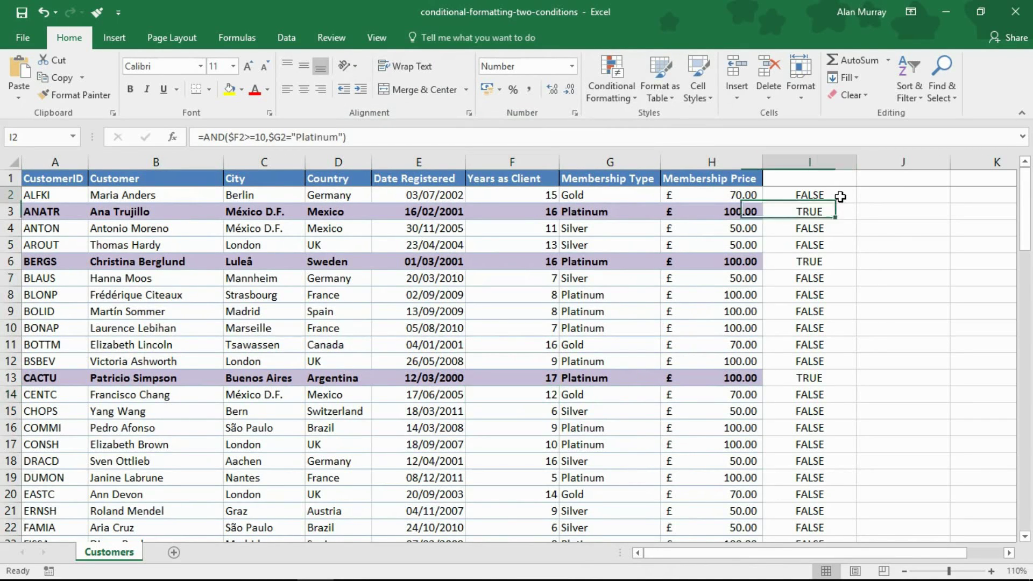
{"action": "key", "text": "ctrl+shift+Down"}
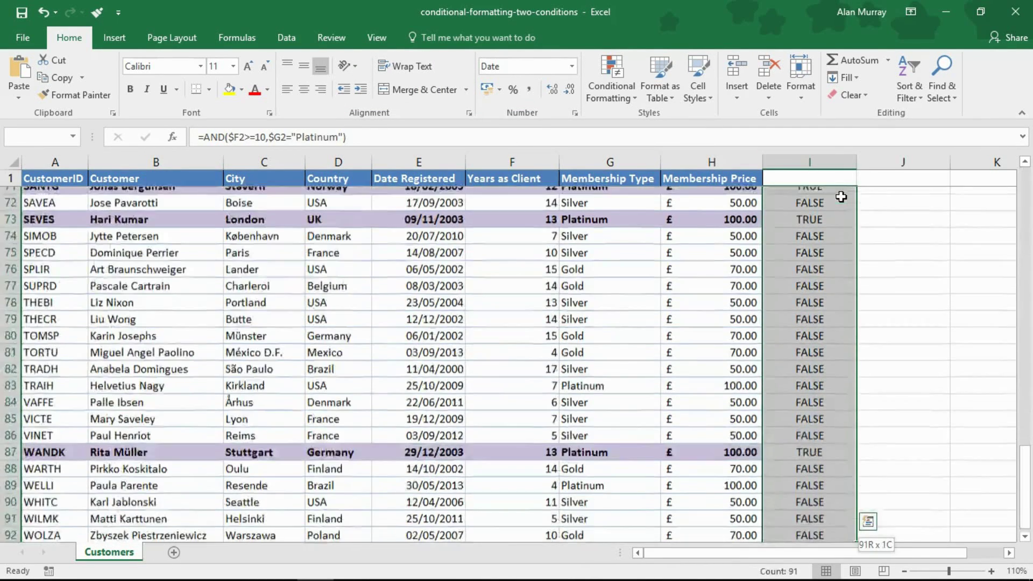
{"action": "key", "text": "Delete"}
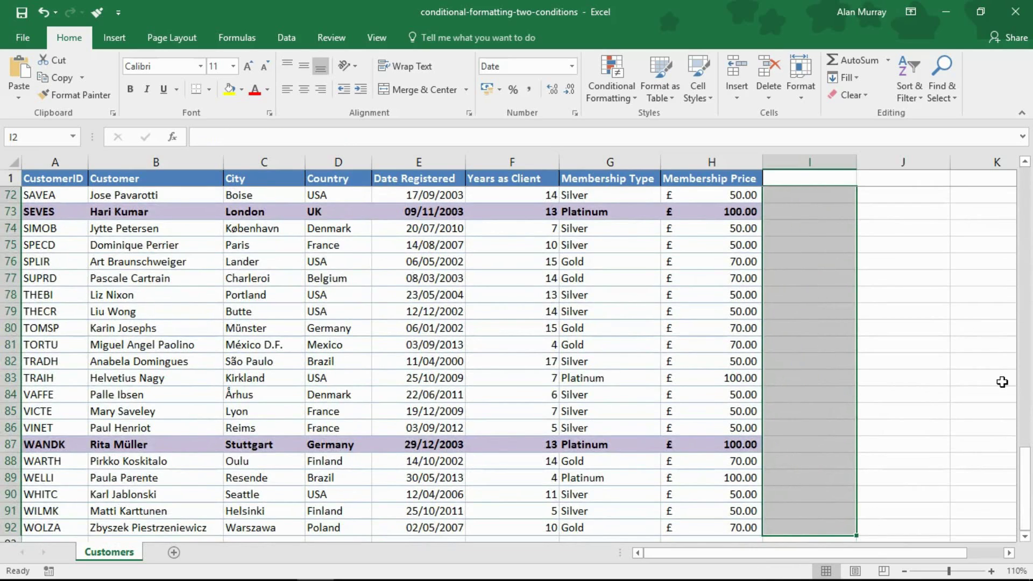
{"action": "left_click_drag", "start_coordinate": [1022, 487], "coordinate": [1029, 202]}
{"action": "left_click", "coordinate": [386, 313]}
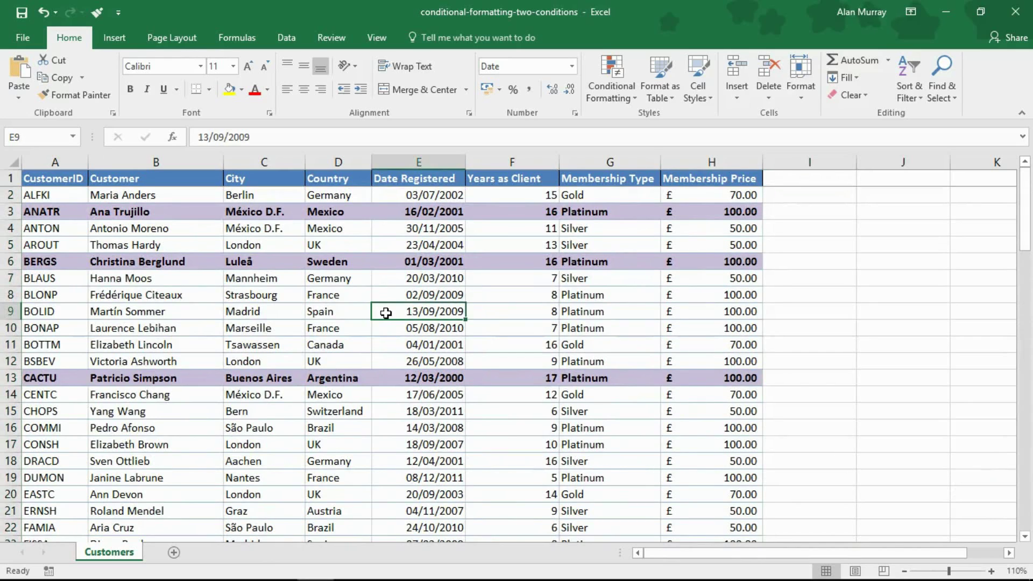